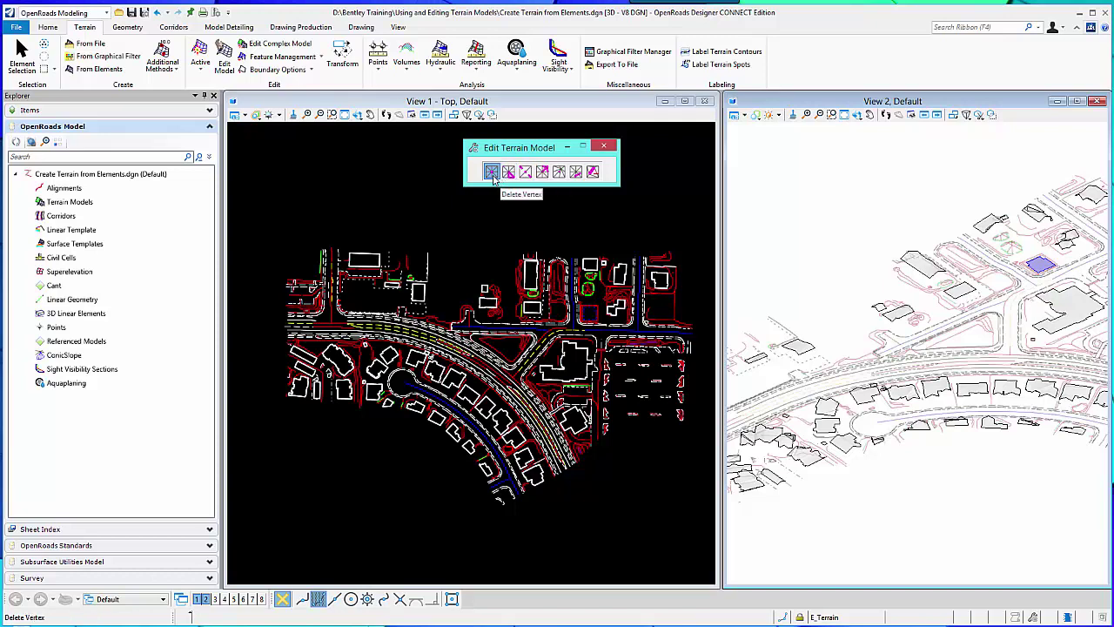
Cancel Delete Vertex and window-select all 1221 site elements in the top view.
{"action": "left_click", "coordinate": [492, 173]}
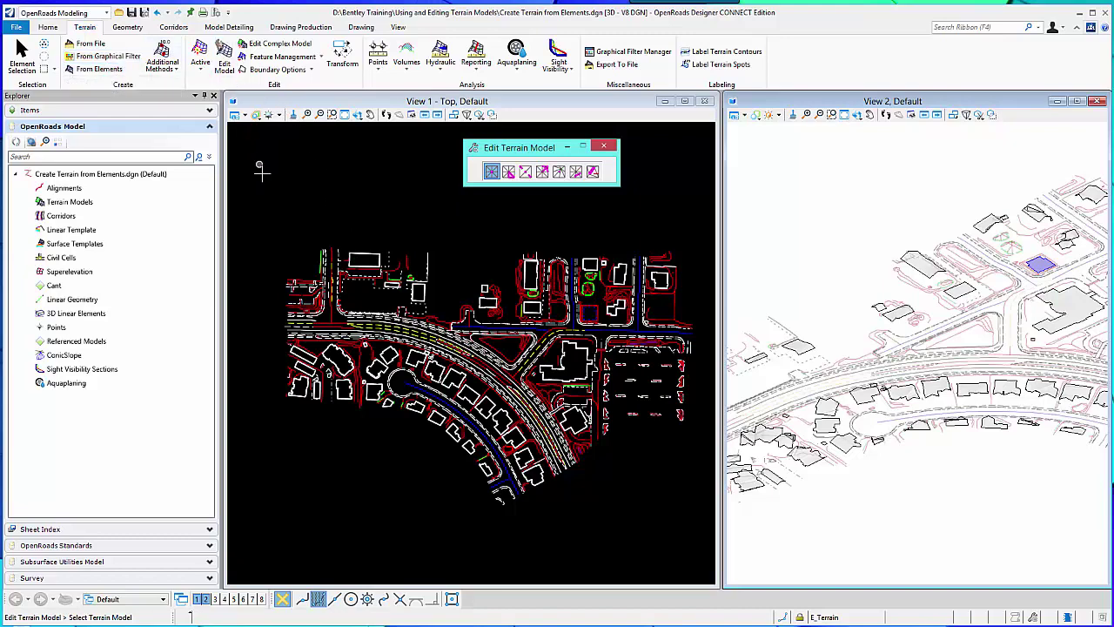
{"action": "key", "text": "Escape"}
{"action": "left_click_drag", "start_coordinate": [255, 210], "coordinate": [700, 522]}
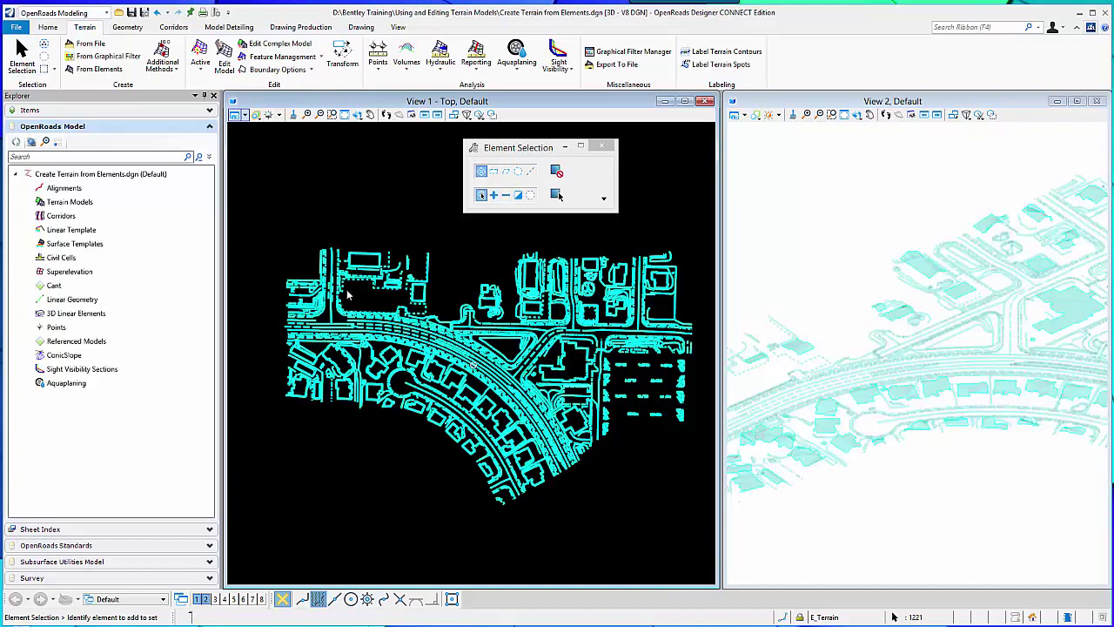
Build terrain model ET from the selection with Existing Triangles, Break Line features and no edge method.
{"action": "left_click", "coordinate": [91, 71]}
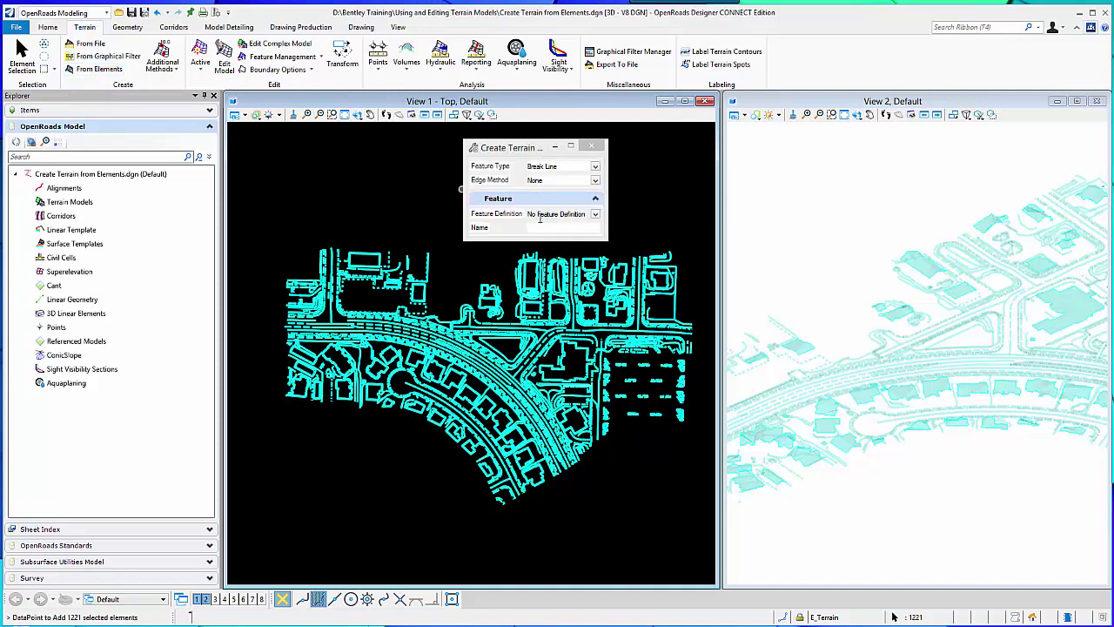
{"action": "left_click", "coordinate": [596, 215]}
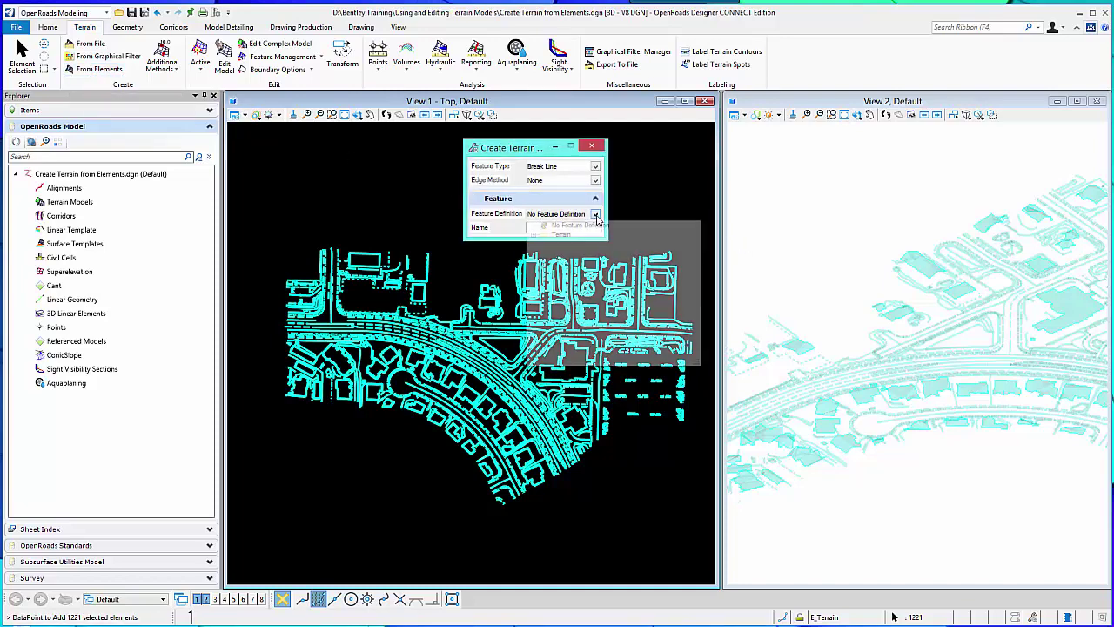
{"action": "left_click", "coordinate": [533, 235]}
{"action": "left_click", "coordinate": [544, 245]}
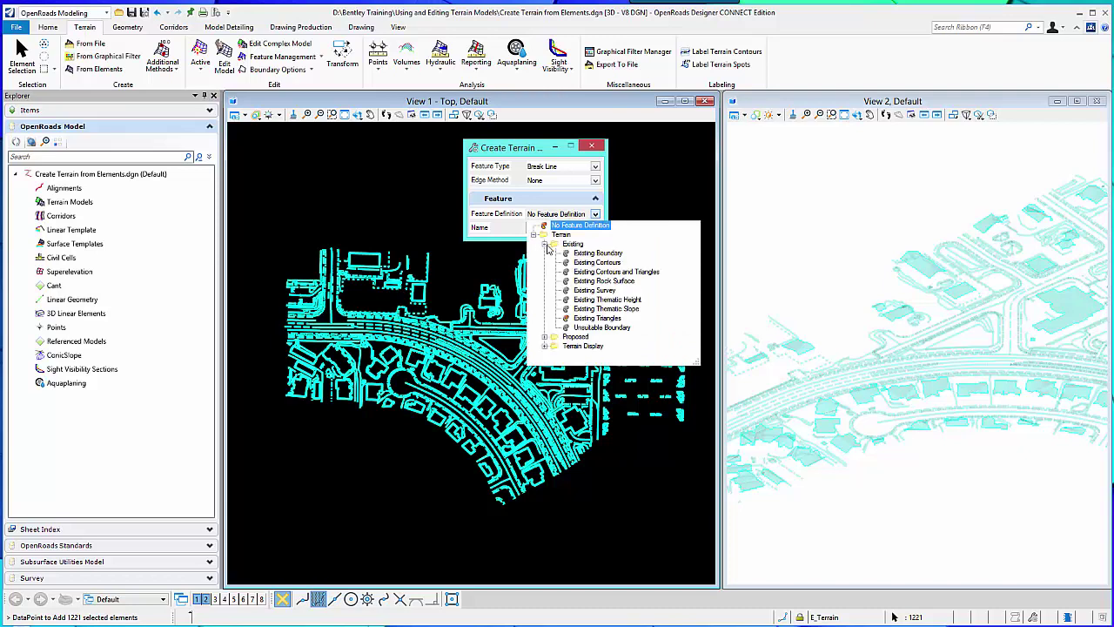
{"action": "left_click", "coordinate": [609, 319]}
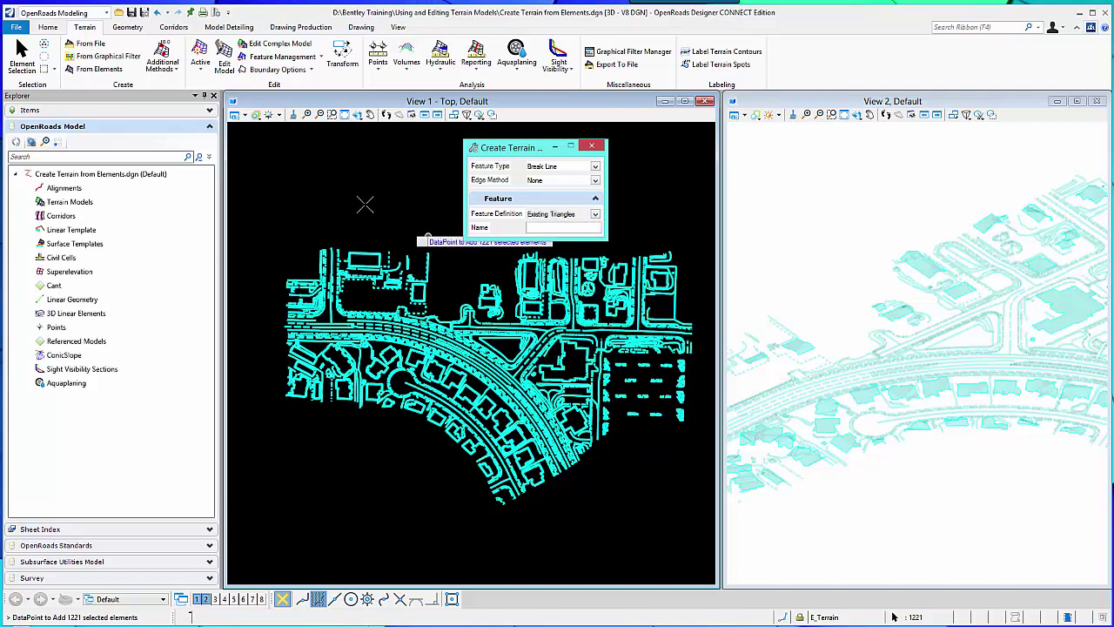
{"action": "type", "text": "ET"}
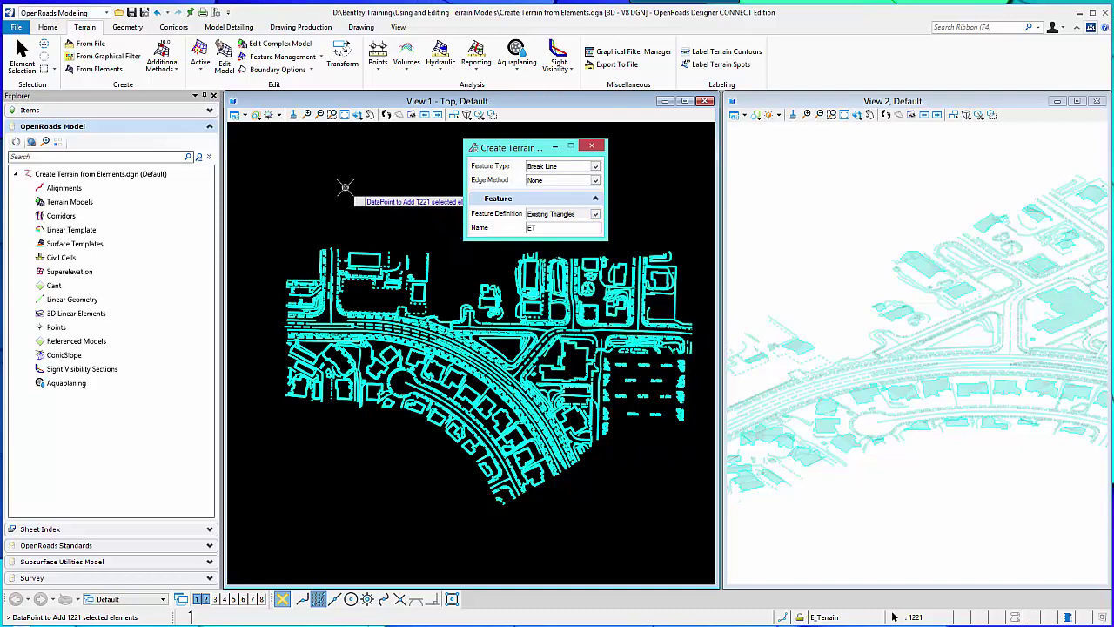
{"action": "left_click", "coordinate": [289, 177]}
{"action": "left_click", "coordinate": [289, 177]}
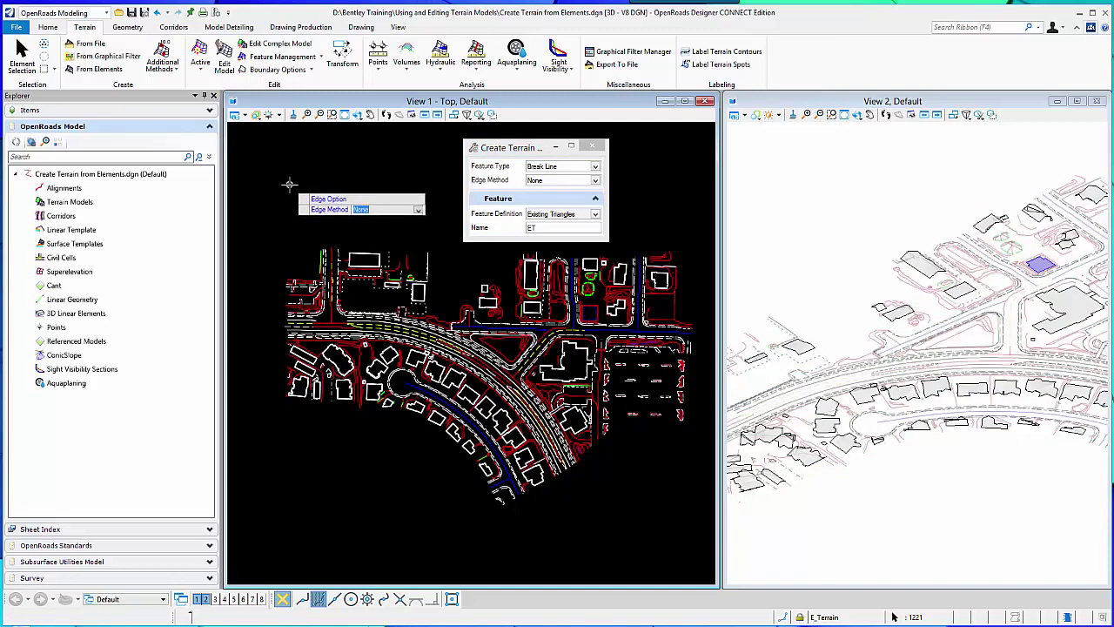
{"action": "left_click", "coordinate": [289, 184]}
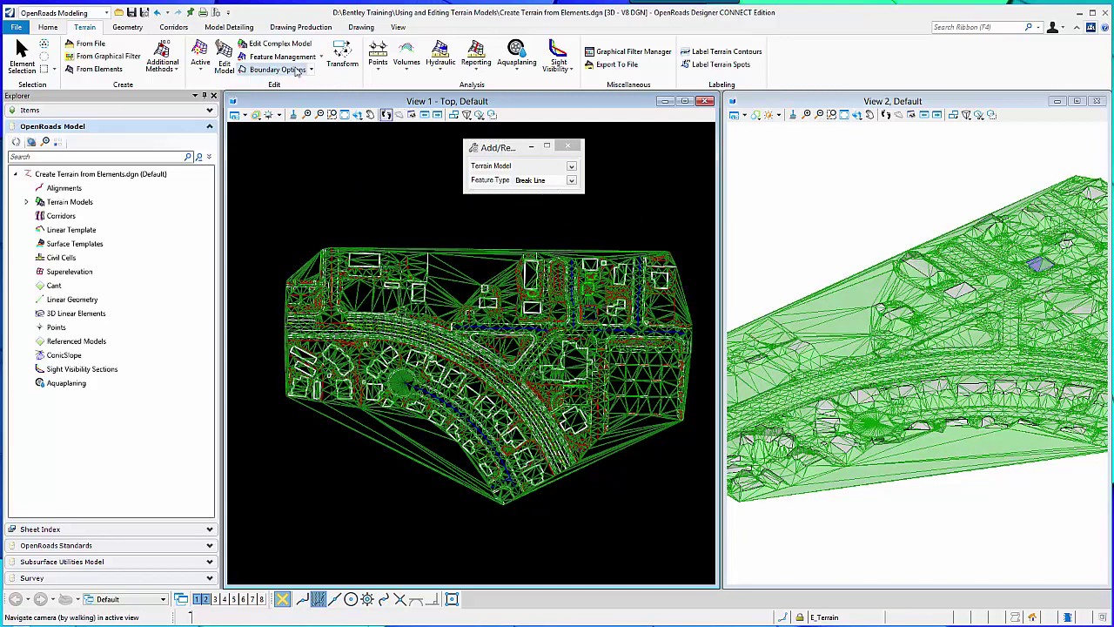
Activate Delete Vertex from Edit Model, then return to Element Selection.
{"action": "left_click", "coordinate": [225, 54]}
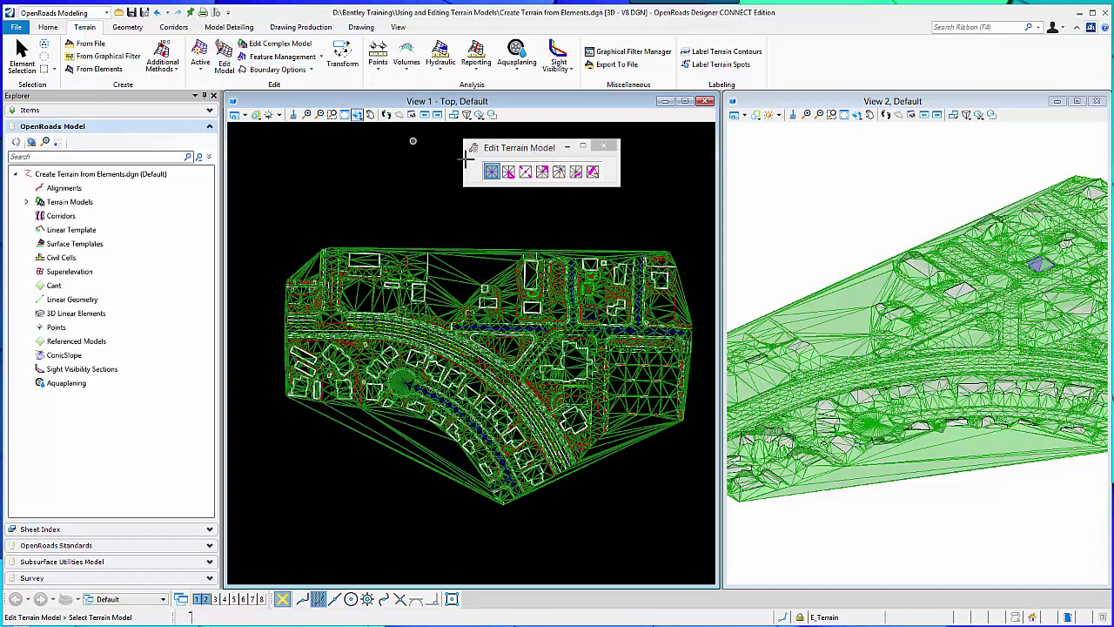
{"action": "left_click", "coordinate": [492, 172]}
{"action": "left_click", "coordinate": [492, 174]}
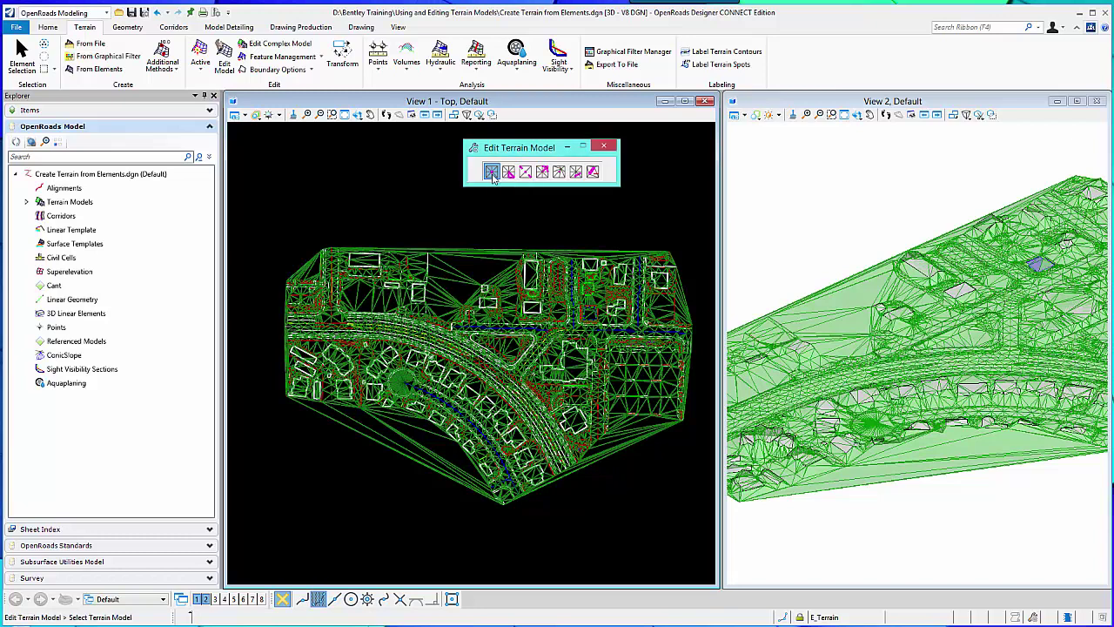
{"action": "left_click", "coordinate": [21, 57]}
Select terrain ET, remove its rules from the context toolbar, and reopen Edit Model.
{"action": "left_click", "coordinate": [485, 249]}
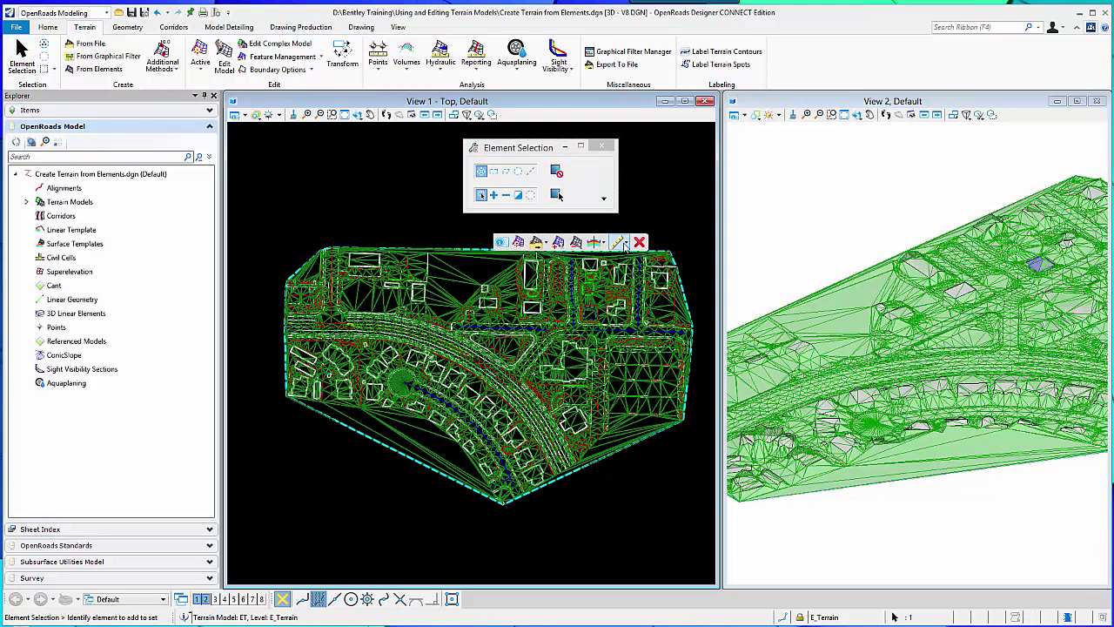
{"action": "left_click", "coordinate": [623, 243]}
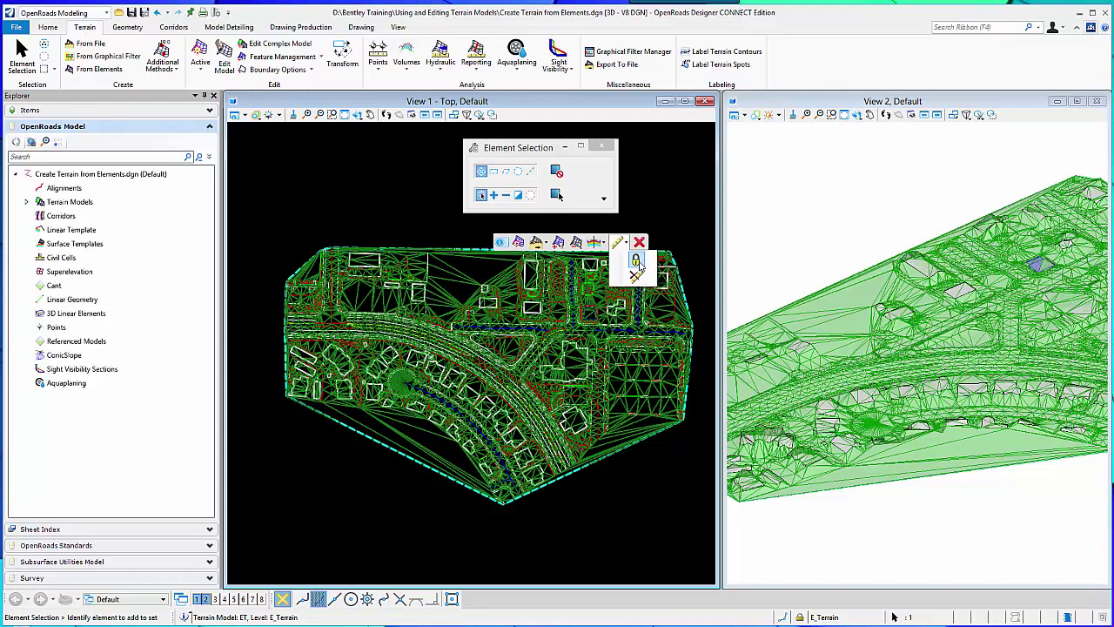
{"action": "left_click", "coordinate": [637, 276]}
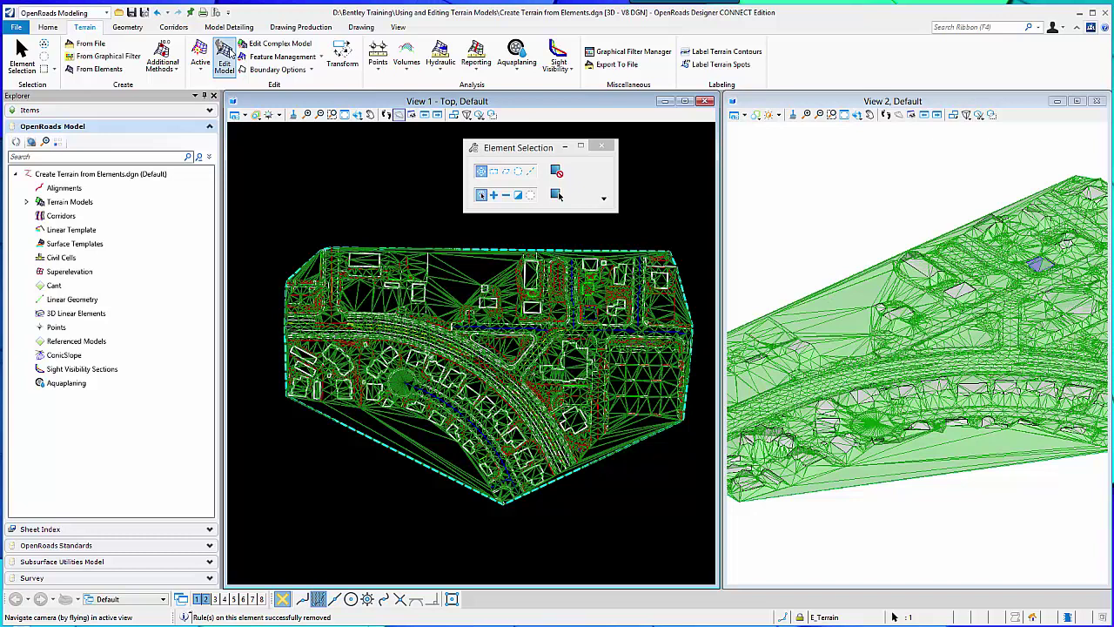
{"action": "left_click", "coordinate": [225, 59]}
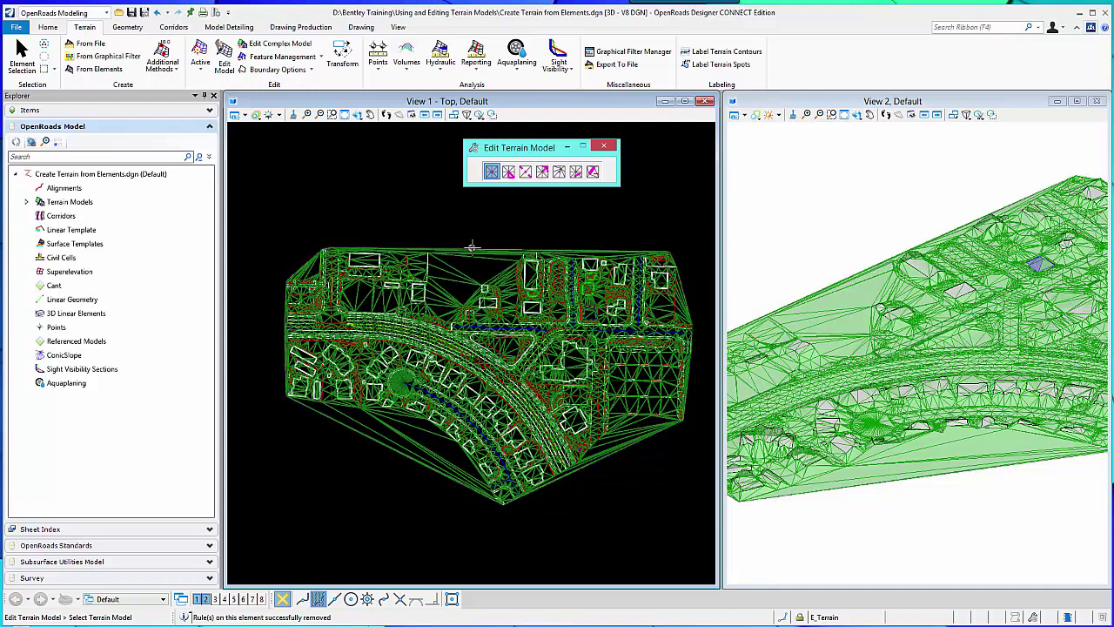
Pick terrain ET and delete the vertex at the building corner.
{"action": "left_click", "coordinate": [471, 248]}
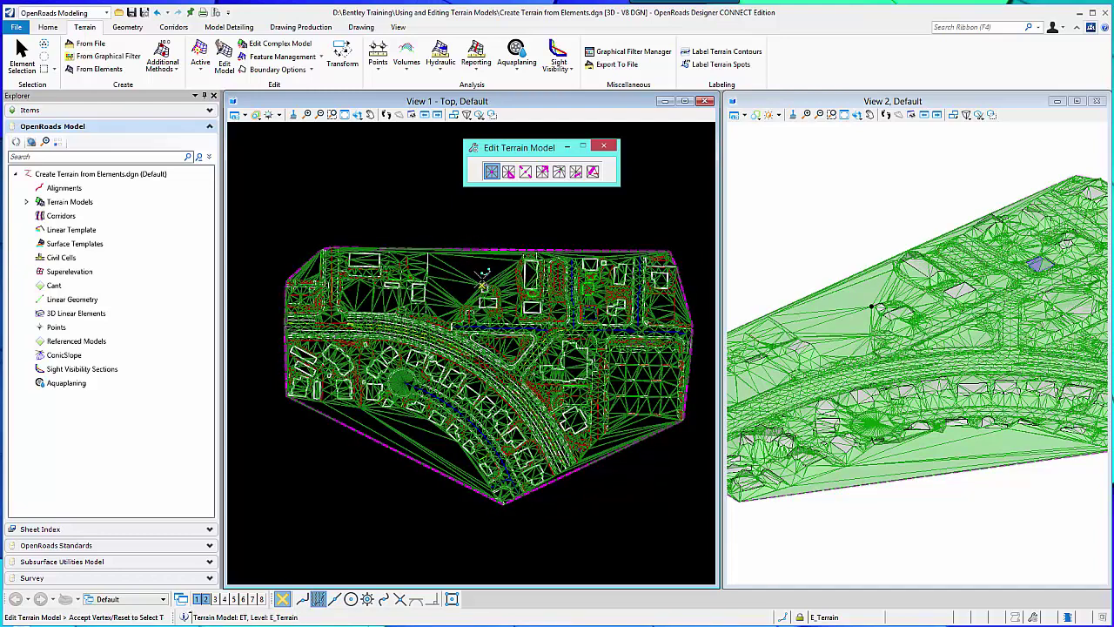
{"action": "scroll", "coordinate": [484, 279], "scroll_direction": "up", "scroll_amount": 4}
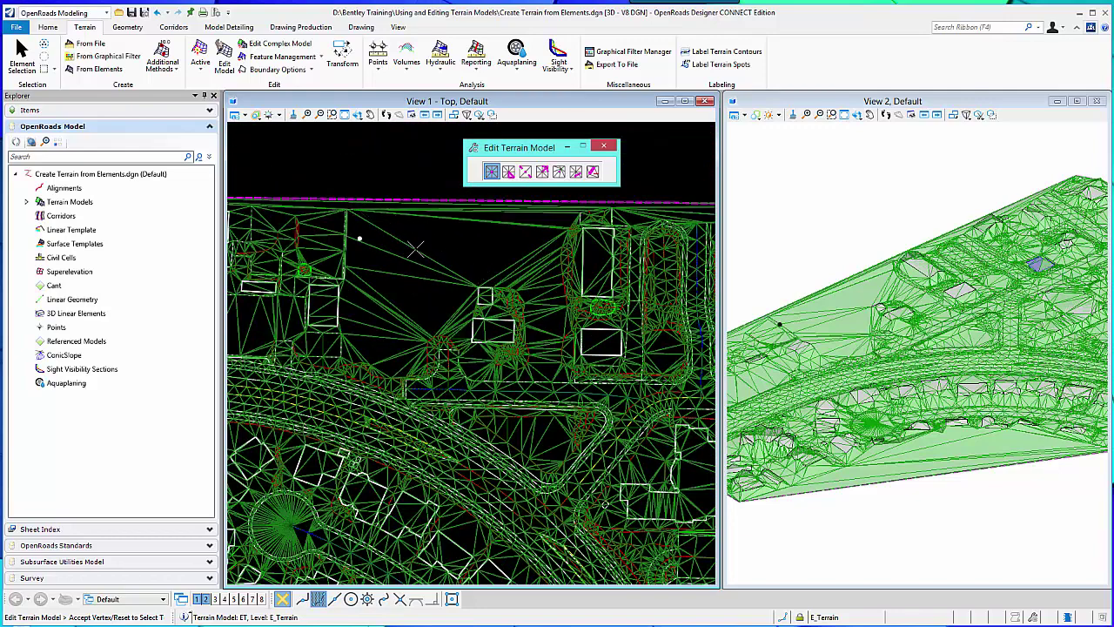
{"action": "scroll", "coordinate": [416, 250], "scroll_direction": "down", "scroll_amount": 3}
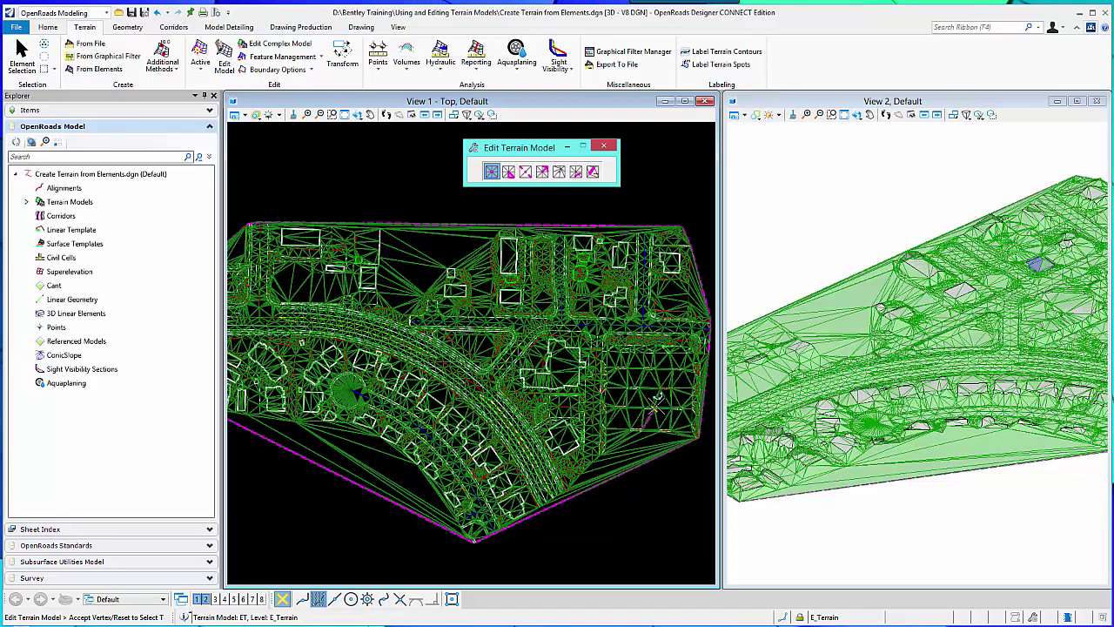
{"action": "scroll", "coordinate": [655, 405], "scroll_direction": "up", "scroll_amount": 4}
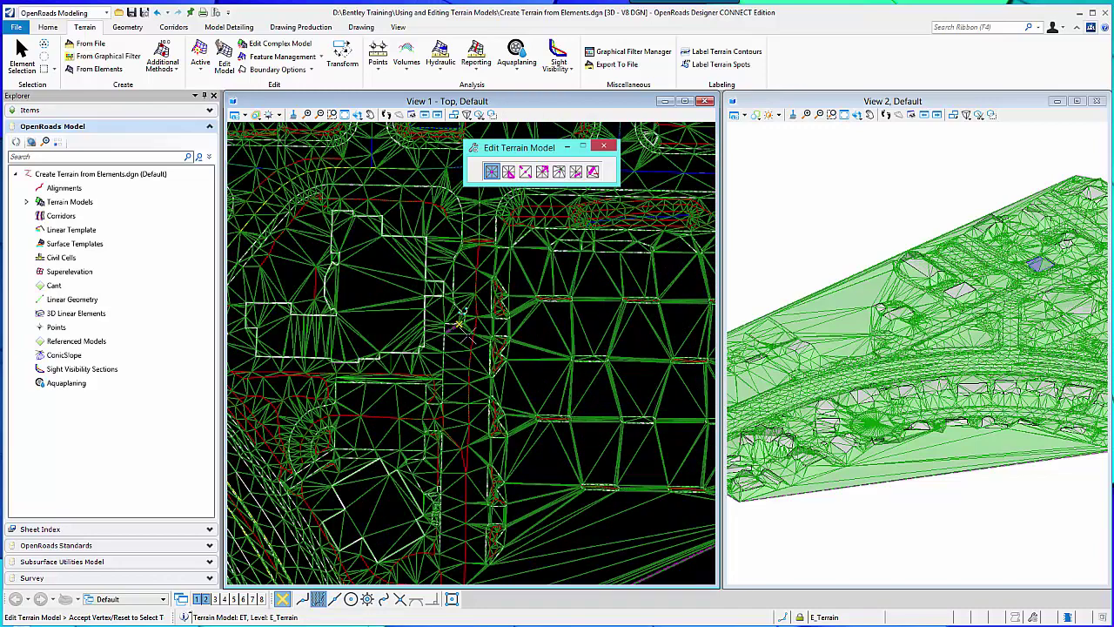
{"action": "scroll", "coordinate": [460, 324], "scroll_direction": "down", "scroll_amount": 2}
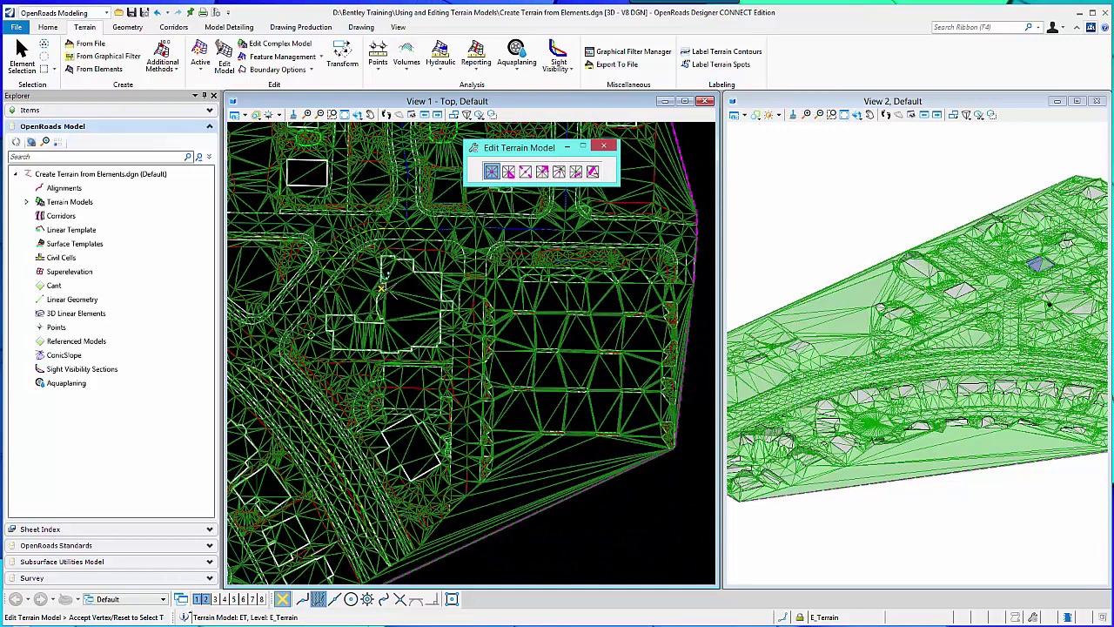
{"action": "scroll", "coordinate": [382, 288], "scroll_direction": "up", "scroll_amount": 3}
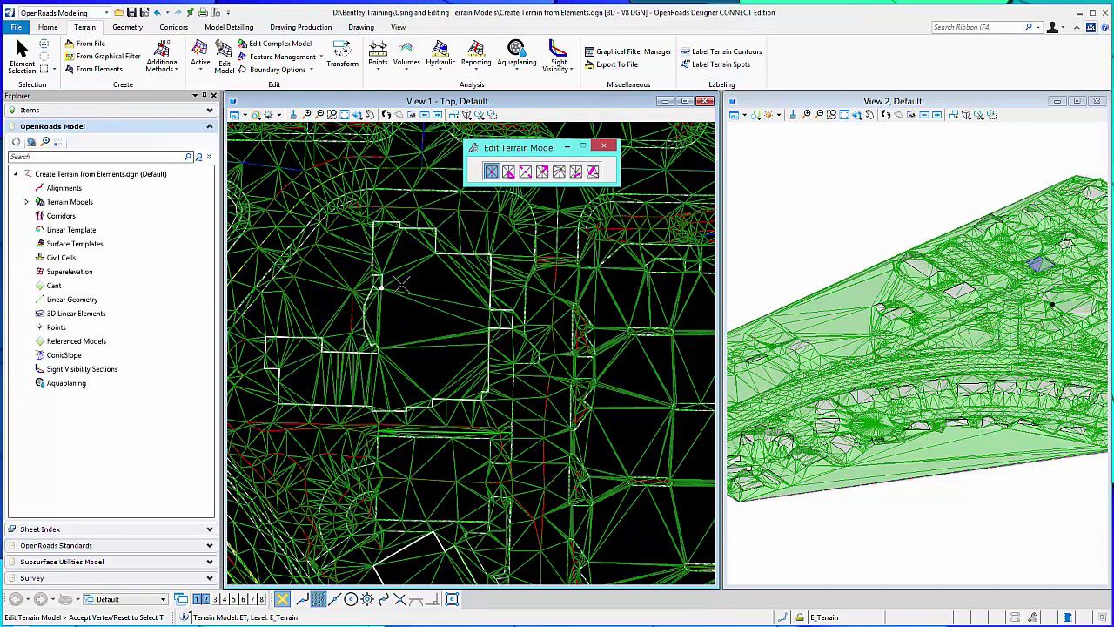
{"action": "left_click", "coordinate": [402, 285]}
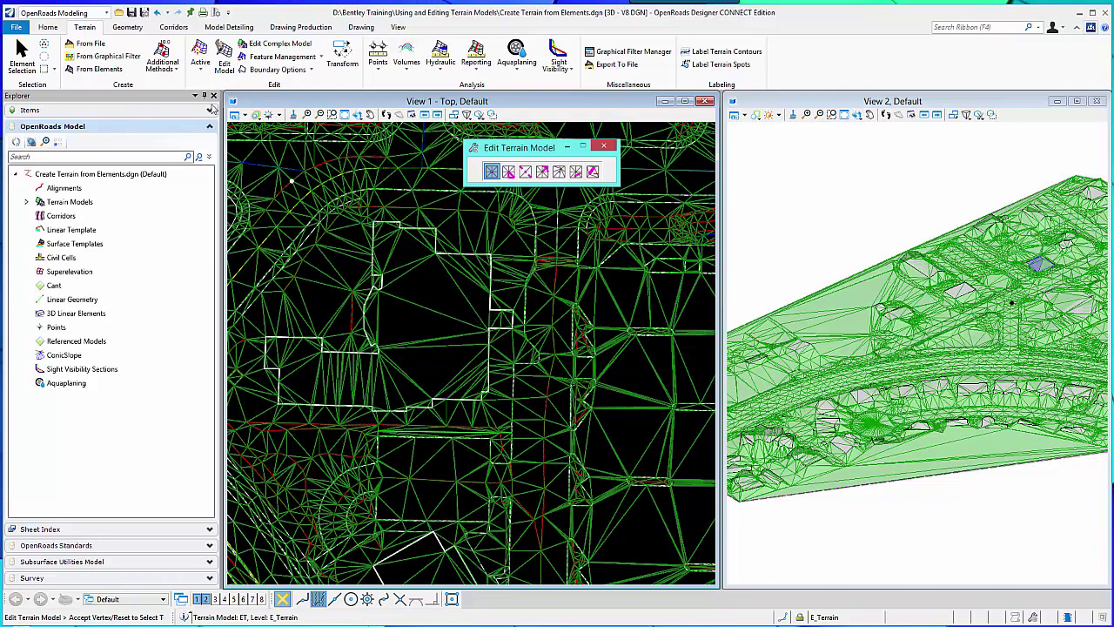
Undo the last five terrain edits to restore ET's original triangulation.
{"action": "left_click", "coordinate": [158, 14]}
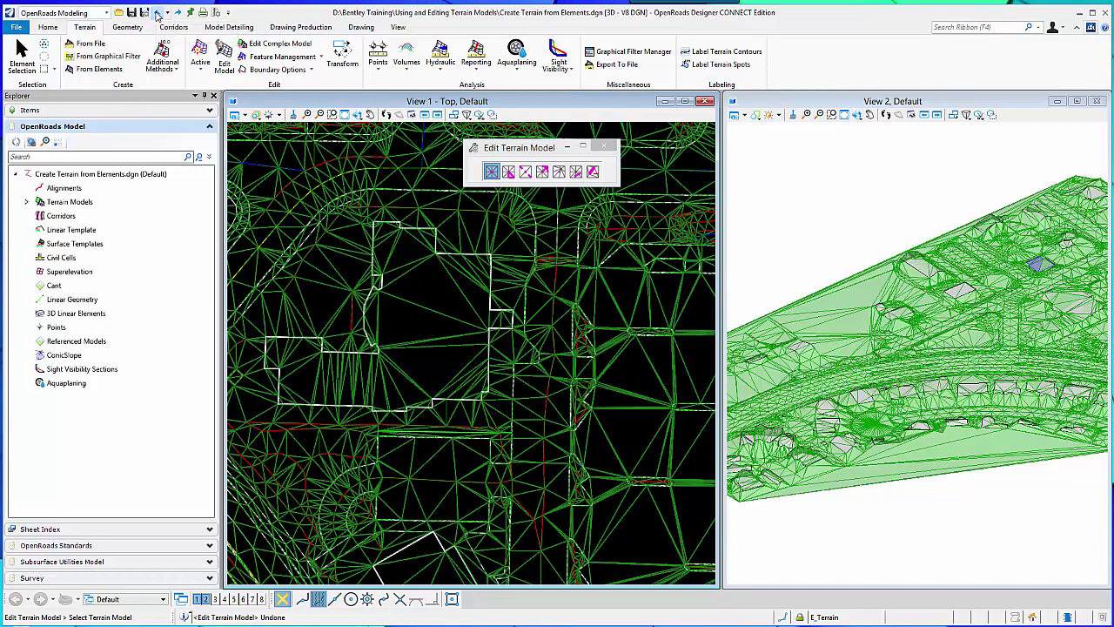
{"action": "left_click", "coordinate": [158, 13]}
{"action": "left_click", "coordinate": [157, 13]}
{"action": "left_click", "coordinate": [158, 13]}
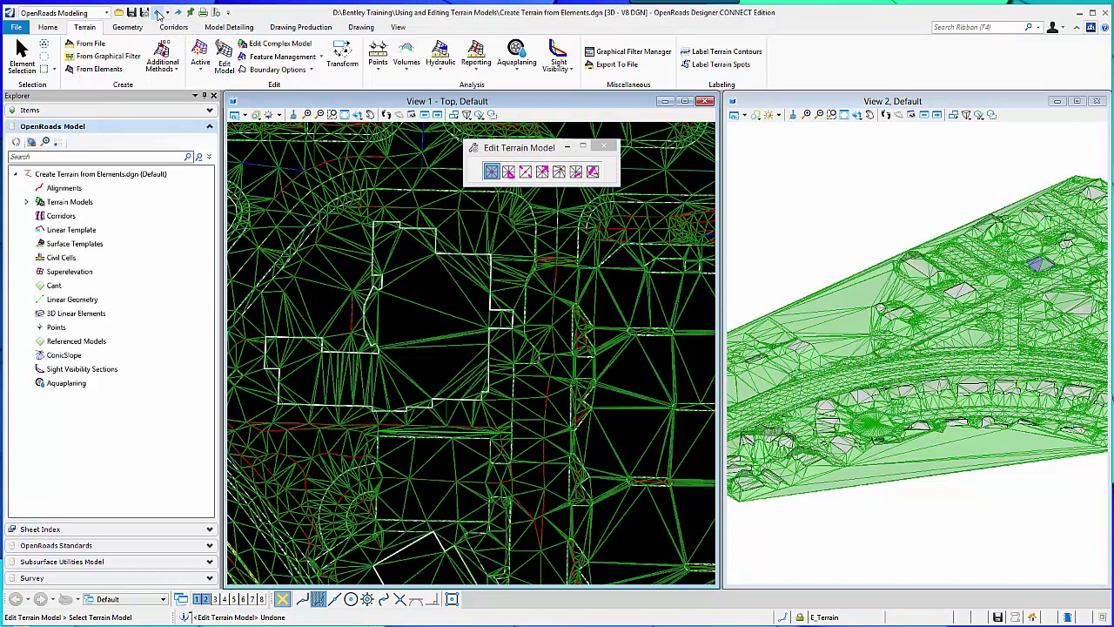
{"action": "left_click", "coordinate": [158, 13]}
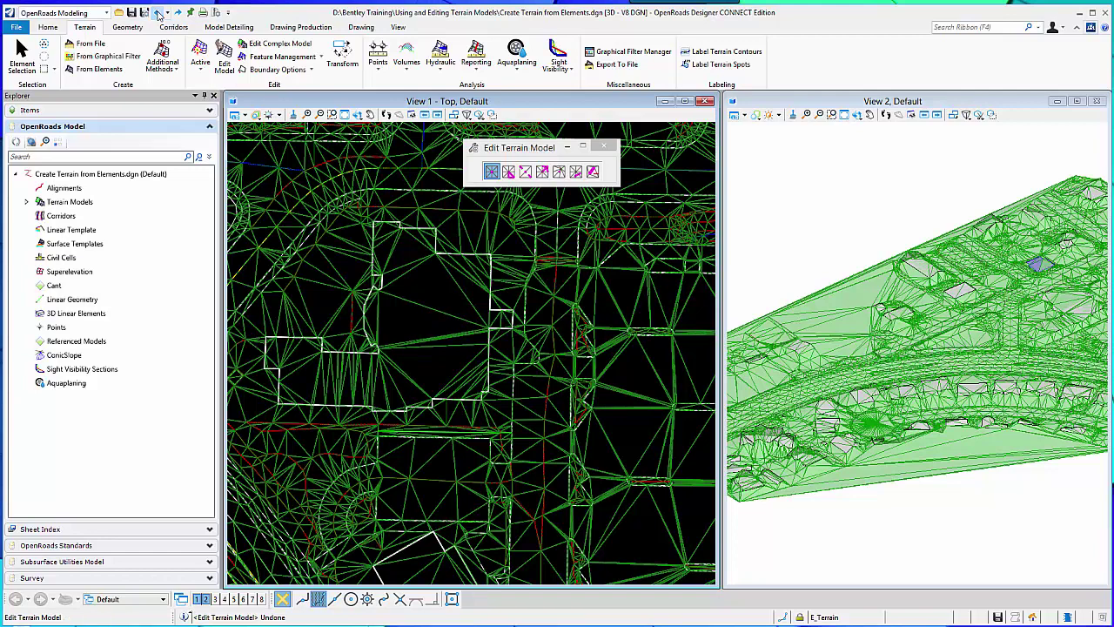
With Delete Edge Triangles on terrain ET, remove the first two boundary sliver triangles.
{"action": "left_click", "coordinate": [511, 177]}
{"action": "scroll", "coordinate": [448, 296], "scroll_direction": "down", "scroll_amount": 4}
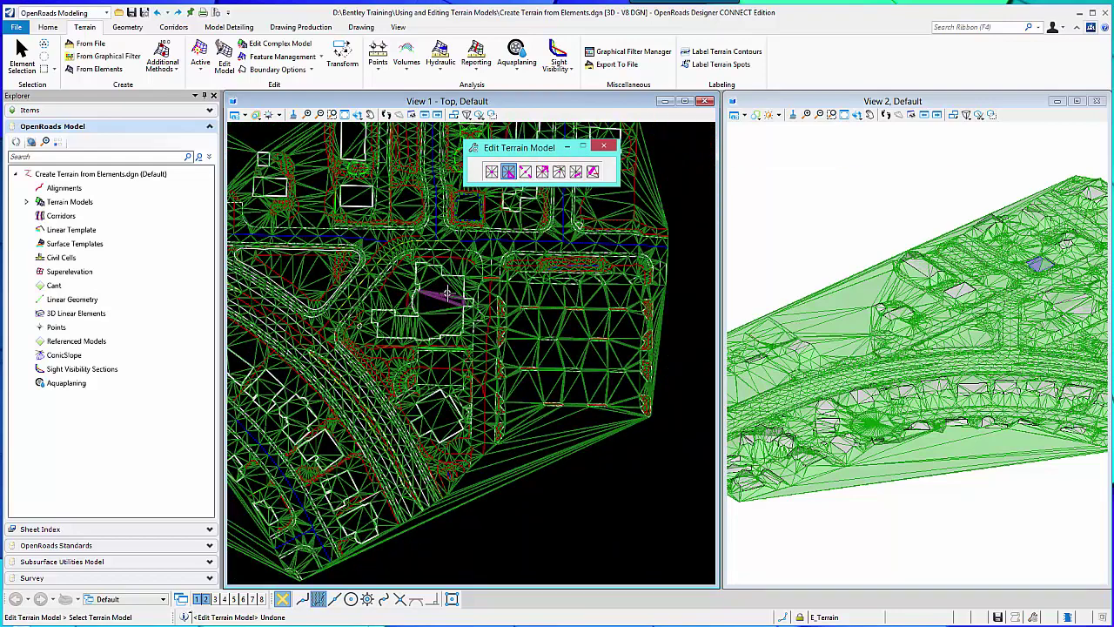
{"action": "scroll", "coordinate": [554, 441], "scroll_direction": "up", "scroll_amount": 5}
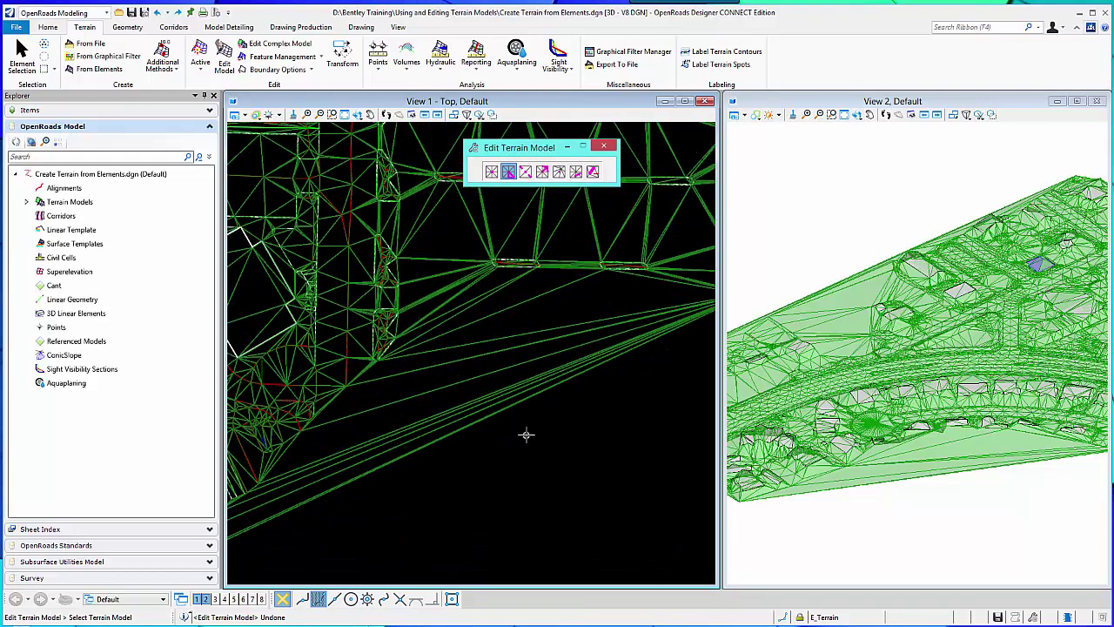
{"action": "left_click", "coordinate": [555, 384]}
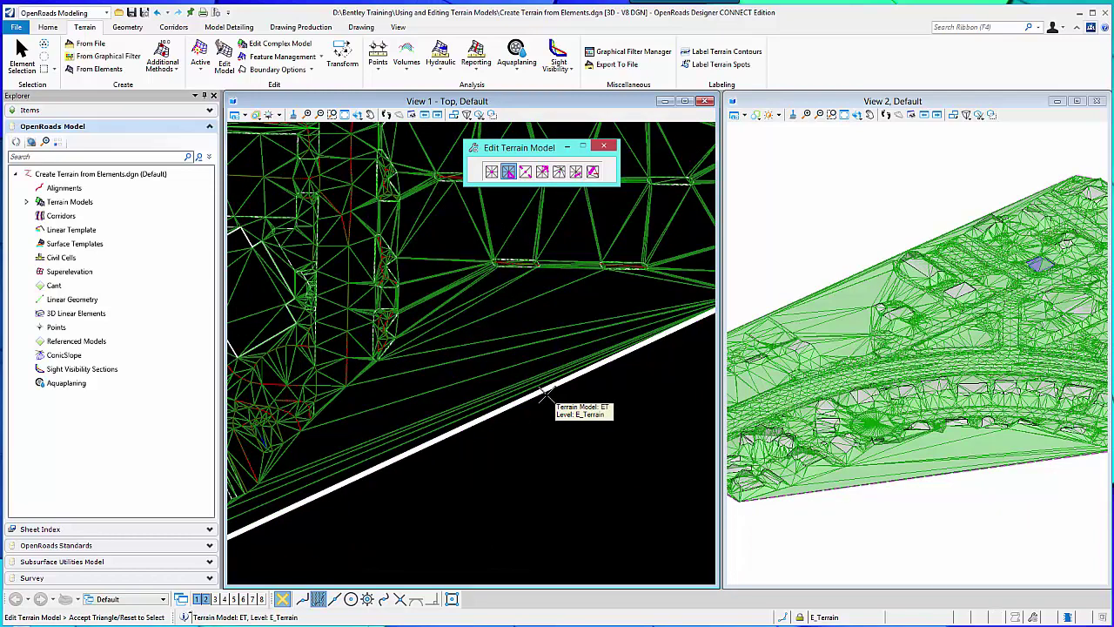
{"action": "left_click", "coordinate": [545, 393]}
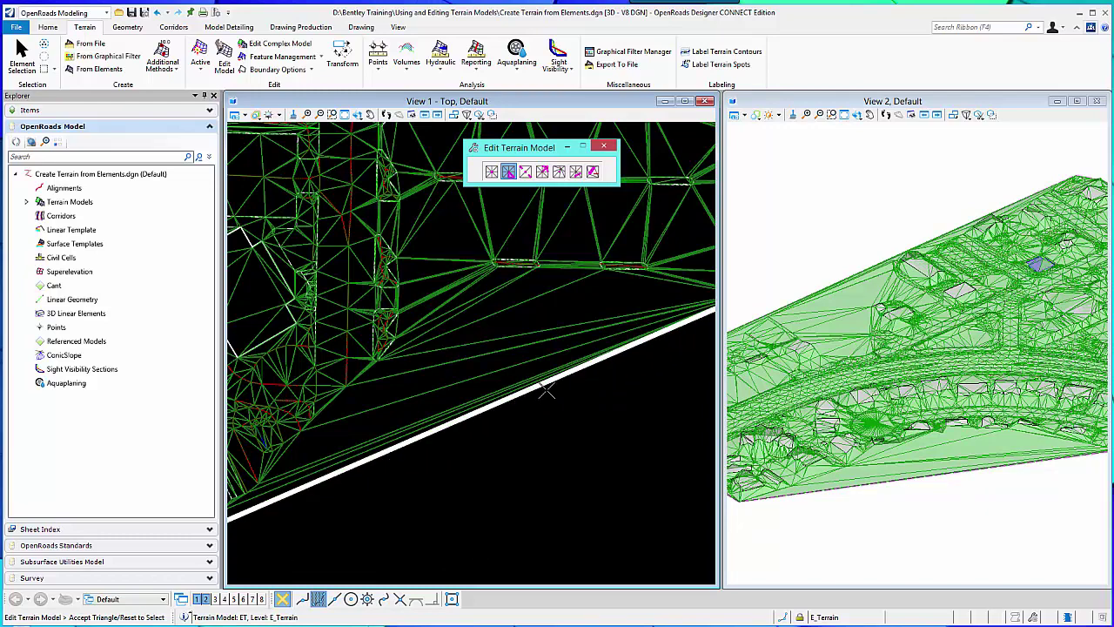
{"action": "left_click", "coordinate": [545, 386]}
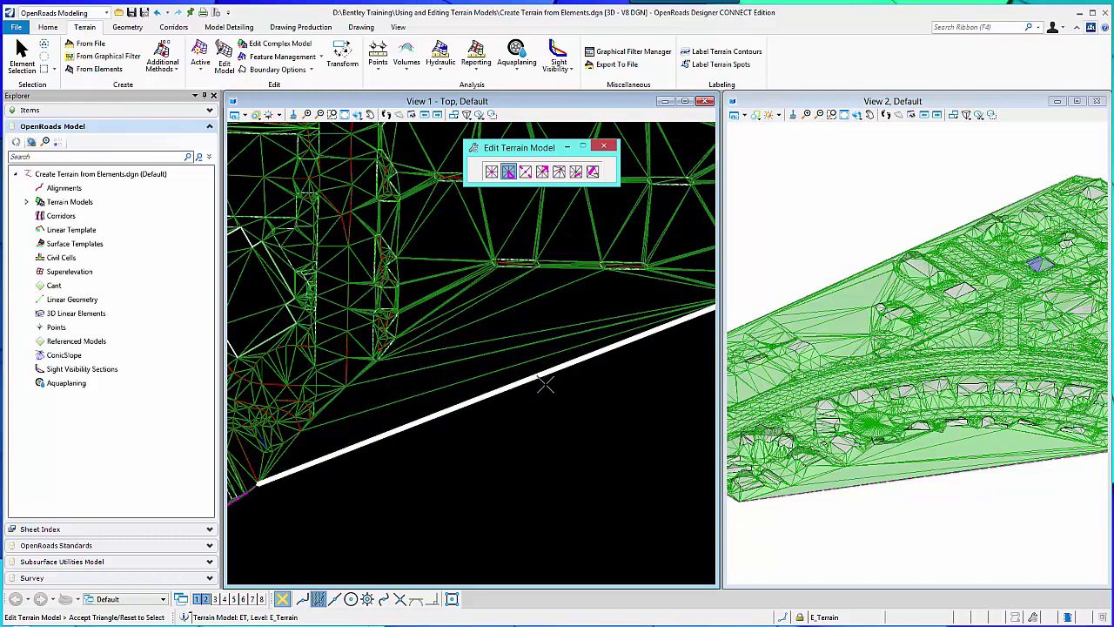
Remove three more long sliver triangles at the right tip and along the boundary.
{"action": "scroll", "coordinate": [1058, 345], "scroll_direction": "down", "scroll_amount": 3}
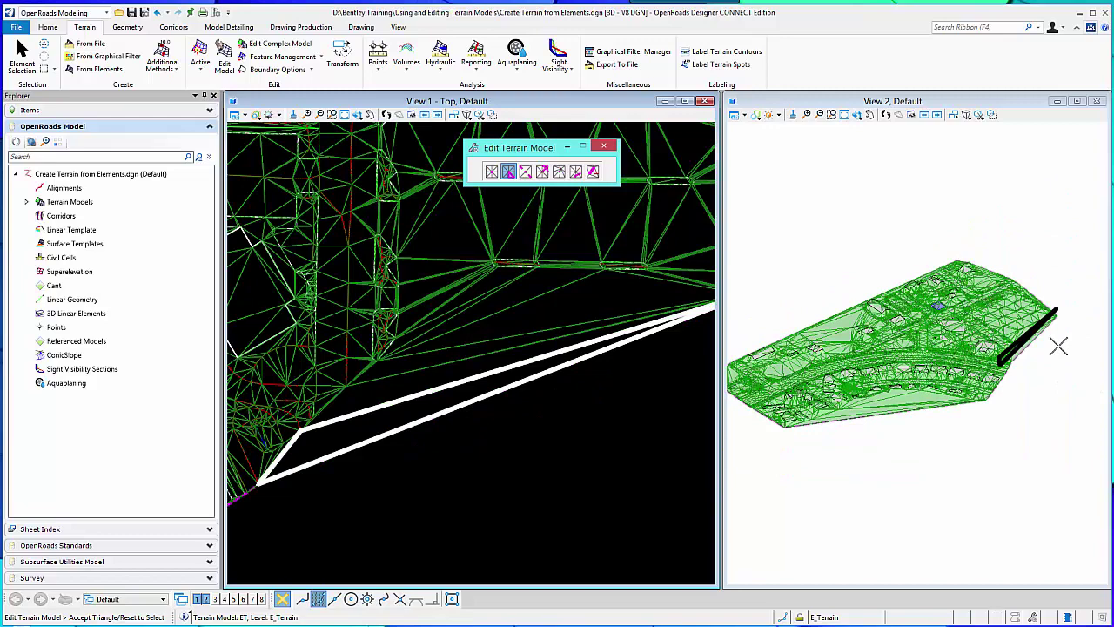
{"action": "scroll", "coordinate": [1058, 345], "scroll_direction": "up", "scroll_amount": 5}
{"action": "left_click", "coordinate": [530, 398]}
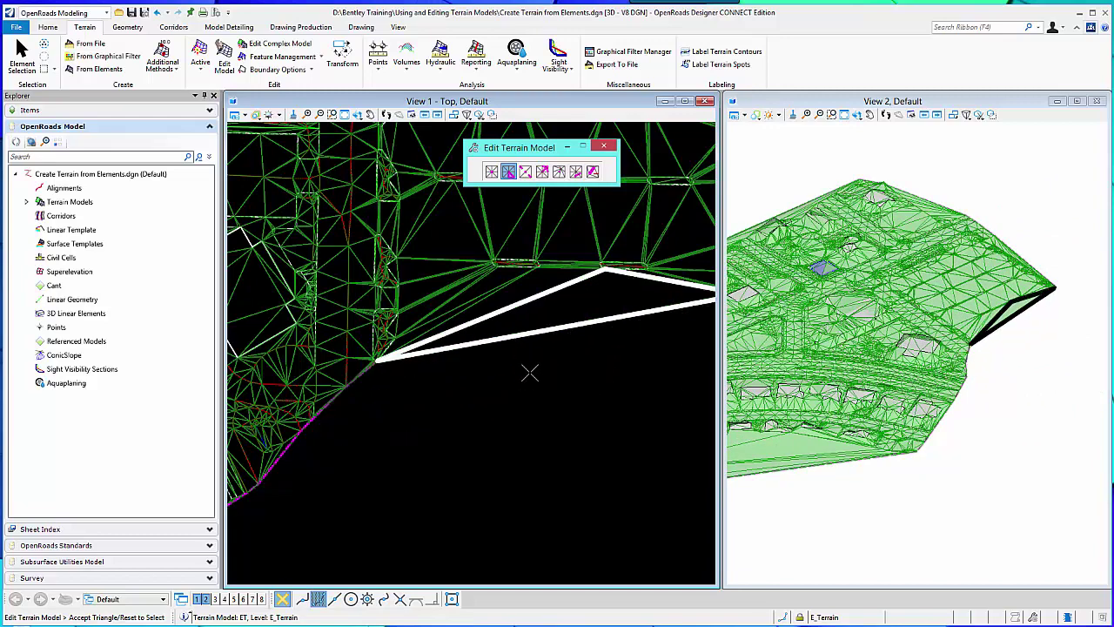
{"action": "left_click", "coordinate": [530, 364]}
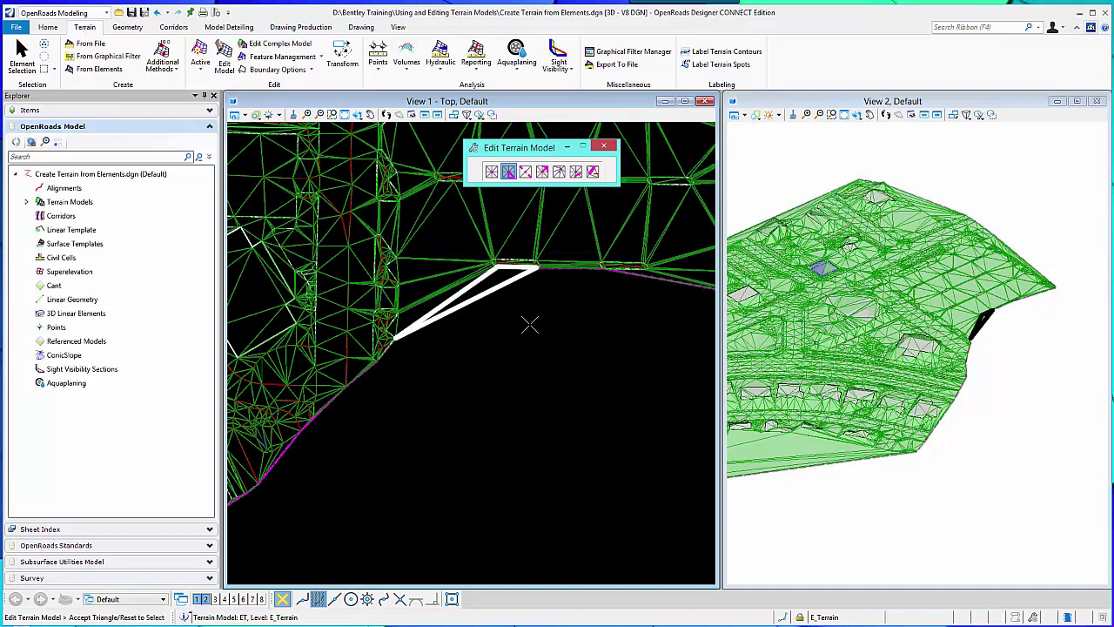
{"action": "left_click", "coordinate": [531, 323]}
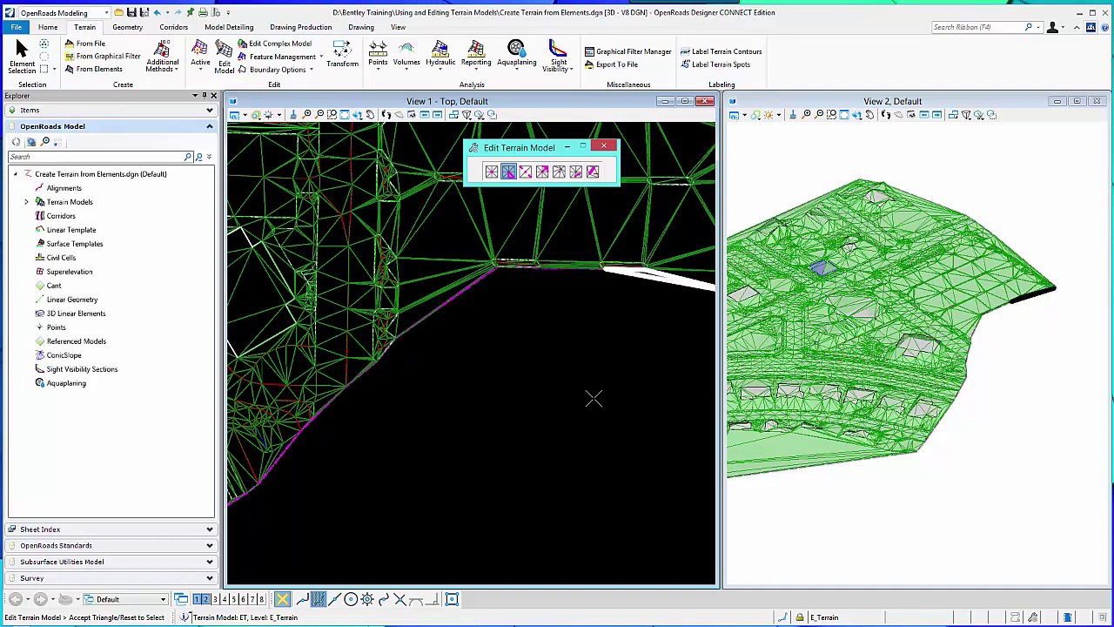
{"action": "scroll", "coordinate": [543, 402], "scroll_direction": "down", "scroll_amount": 5}
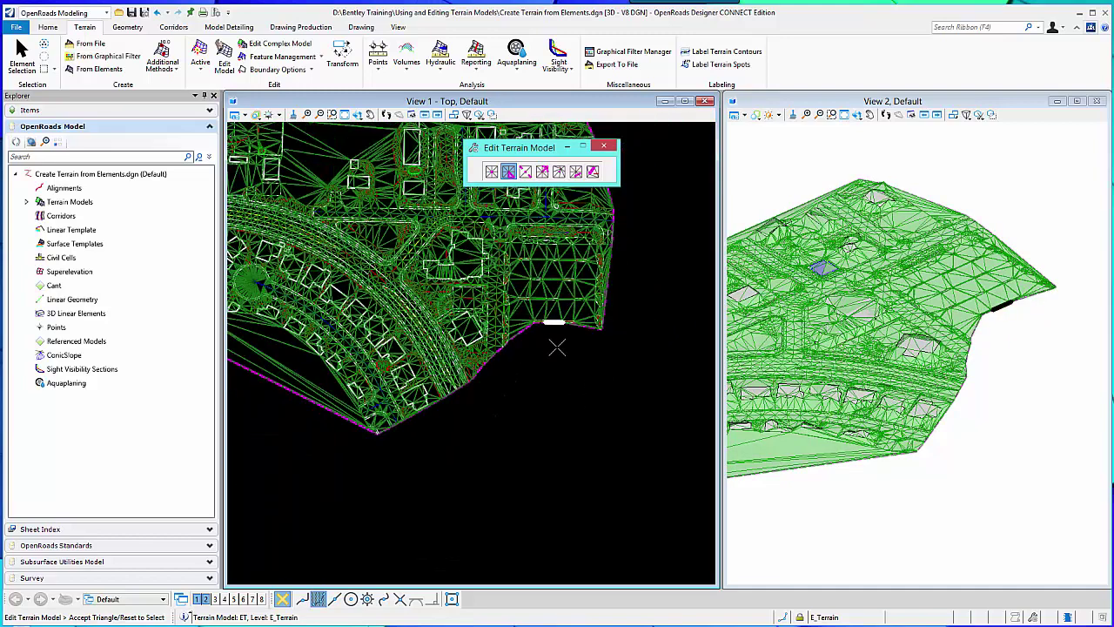
{"action": "scroll", "coordinate": [557, 348], "scroll_direction": "down", "scroll_amount": 3}
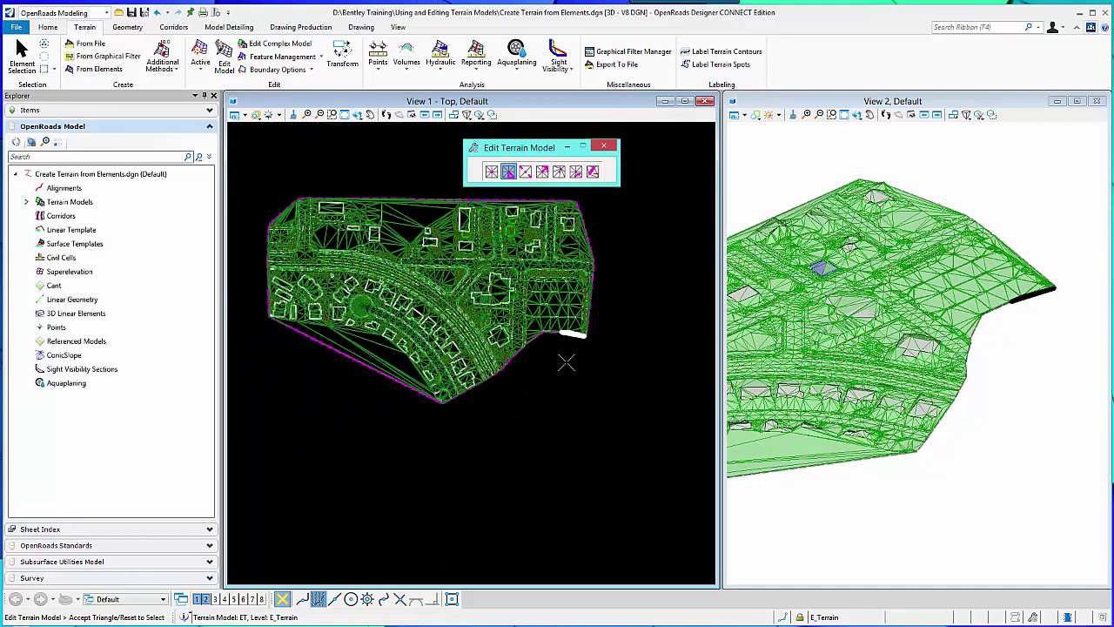
Use Delete Triangle By Line to remove the stretched top-edge and lower-left edge triangles.
{"action": "left_click", "coordinate": [577, 173]}
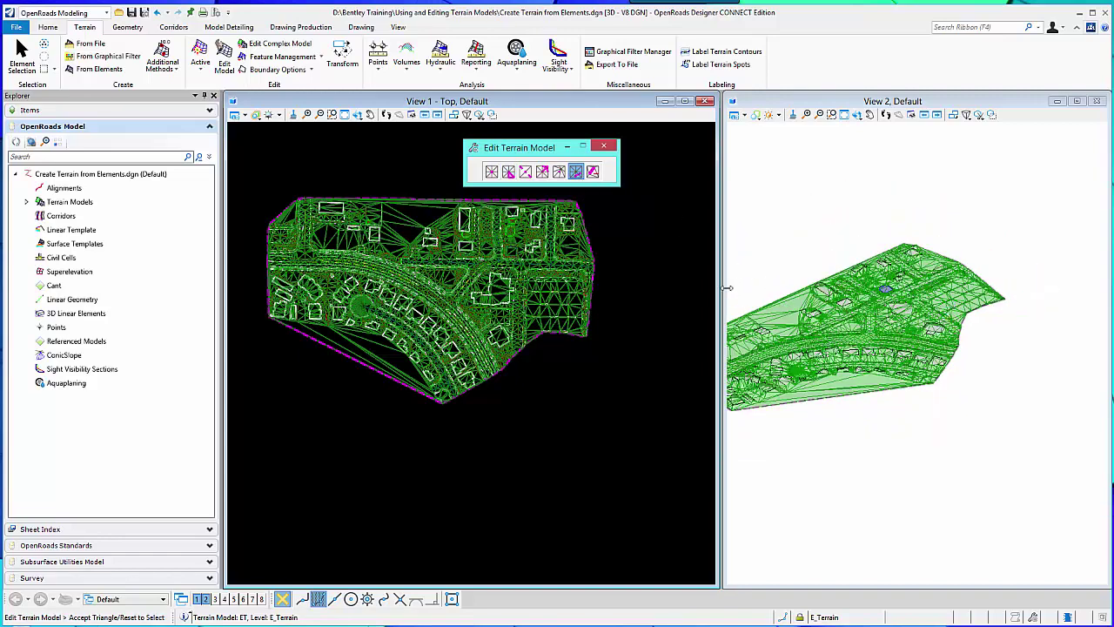
{"action": "scroll", "coordinate": [731, 292], "scroll_direction": "up", "scroll_amount": 1}
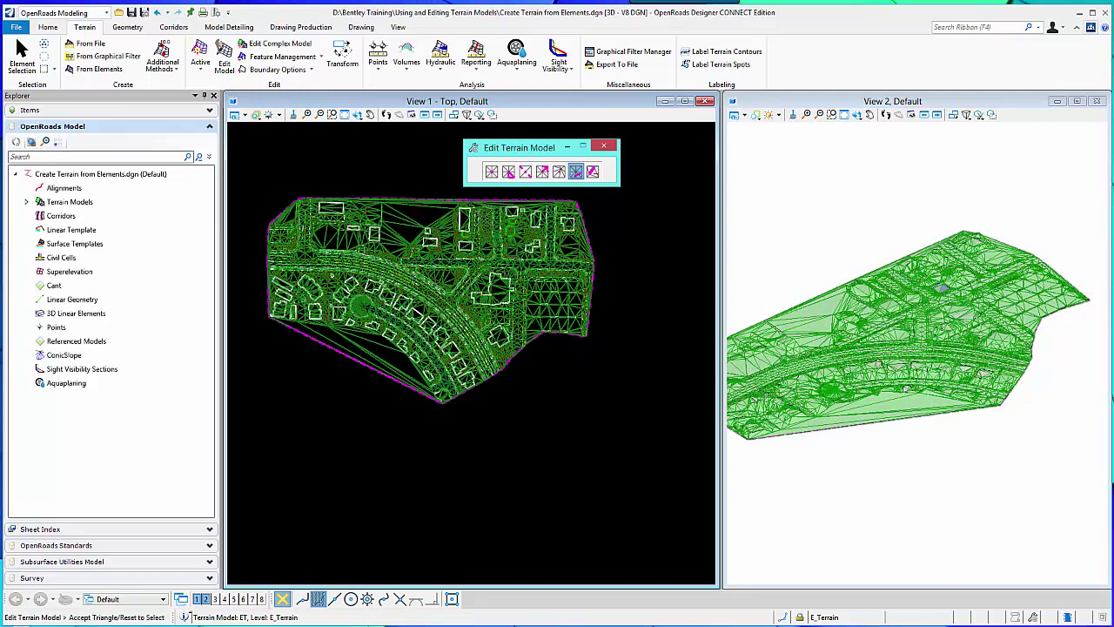
{"action": "left_click", "coordinate": [429, 195]}
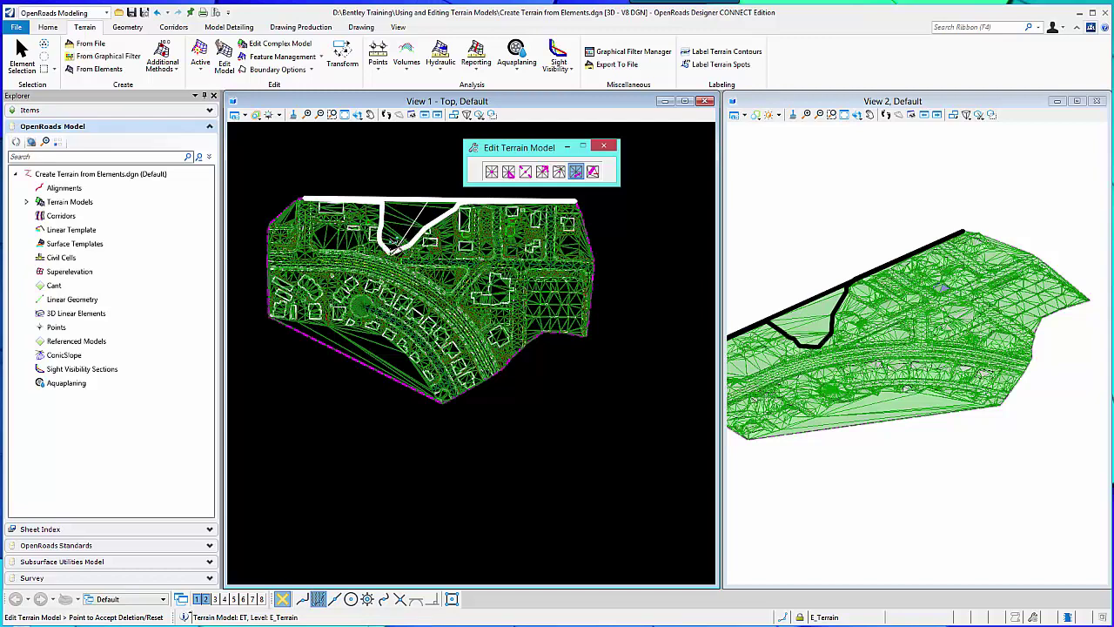
{"action": "scroll", "coordinate": [396, 248], "scroll_direction": "up", "scroll_amount": 1}
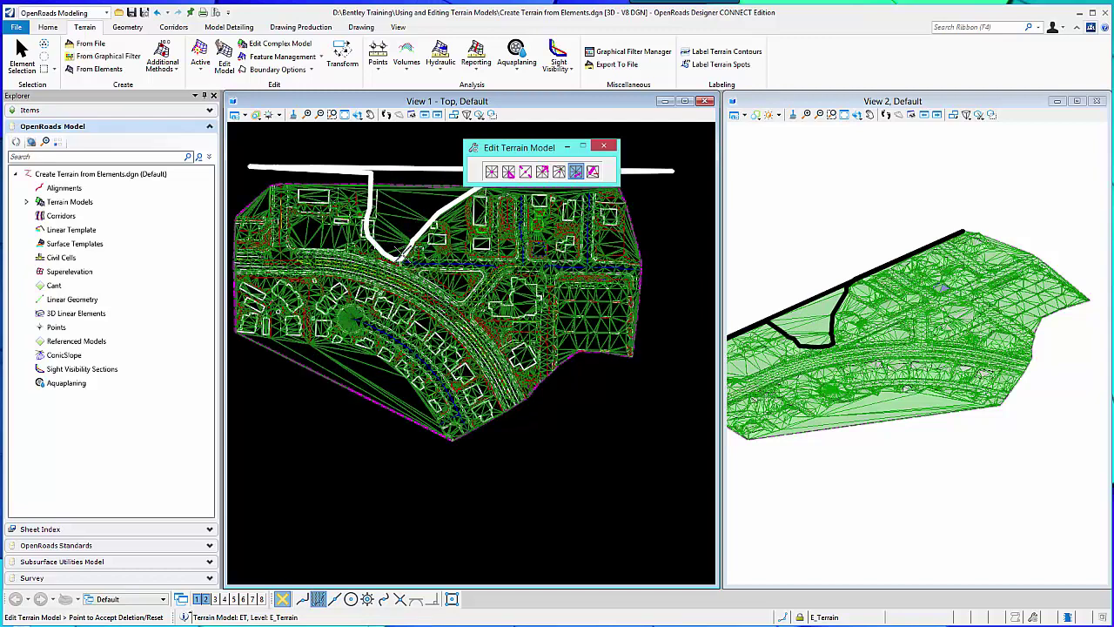
{"action": "scroll", "coordinate": [398, 250], "scroll_direction": "up", "scroll_amount": 1}
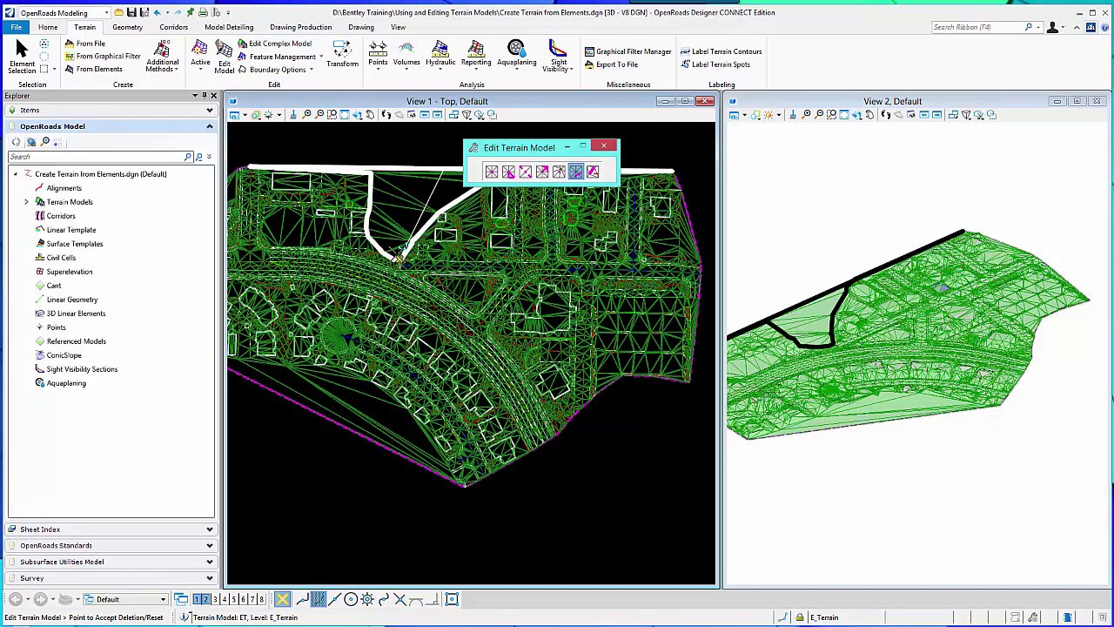
{"action": "left_click", "coordinate": [397, 252]}
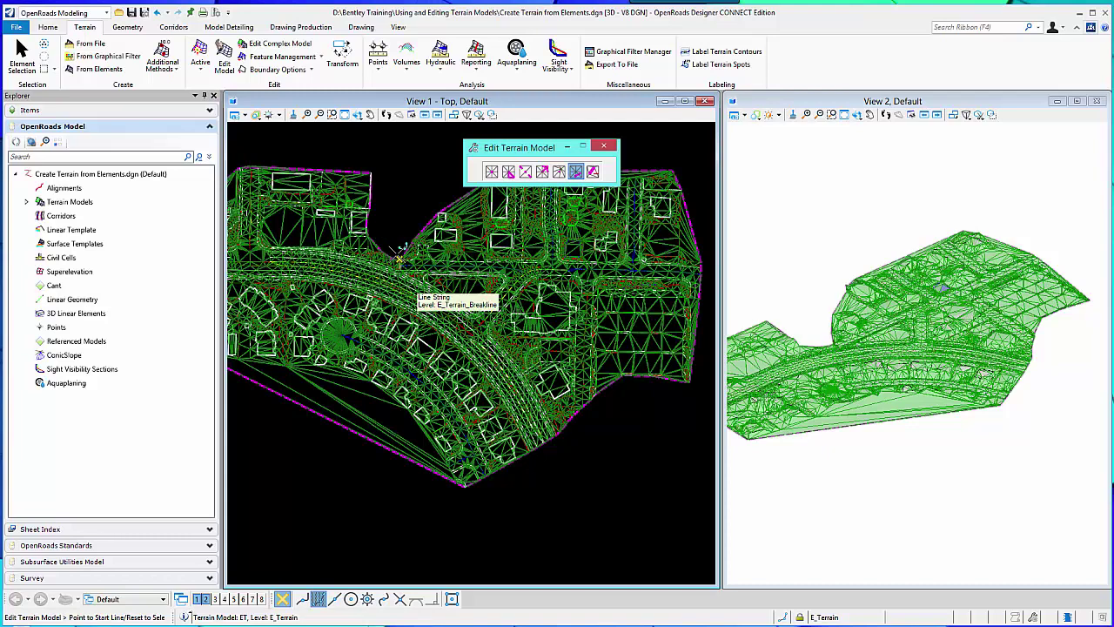
{"action": "left_click", "coordinate": [324, 438]}
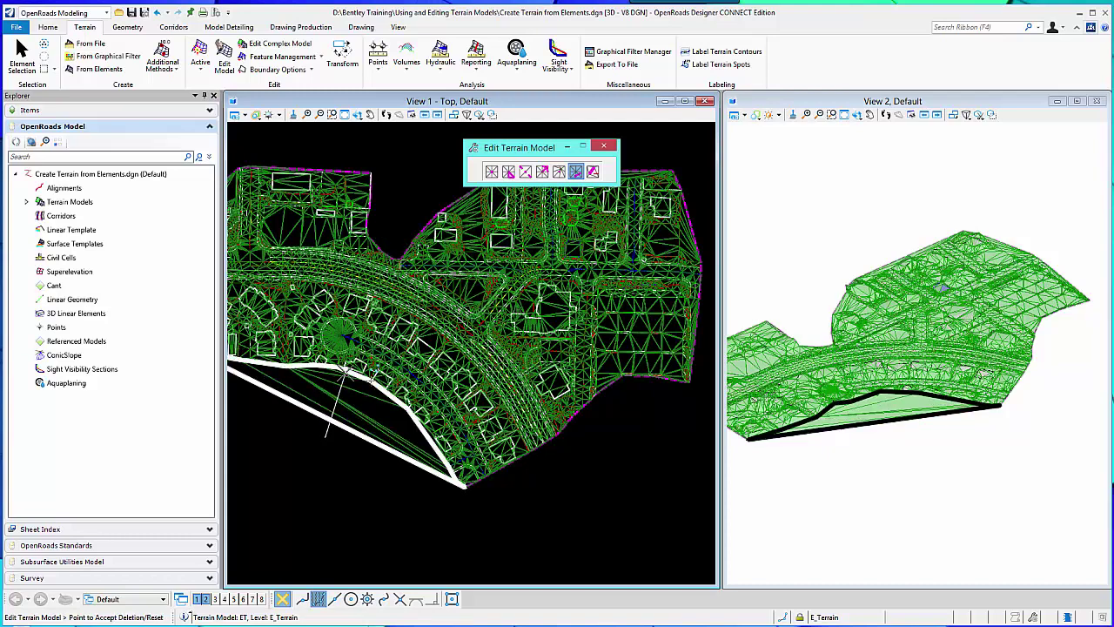
{"action": "left_click", "coordinate": [336, 410]}
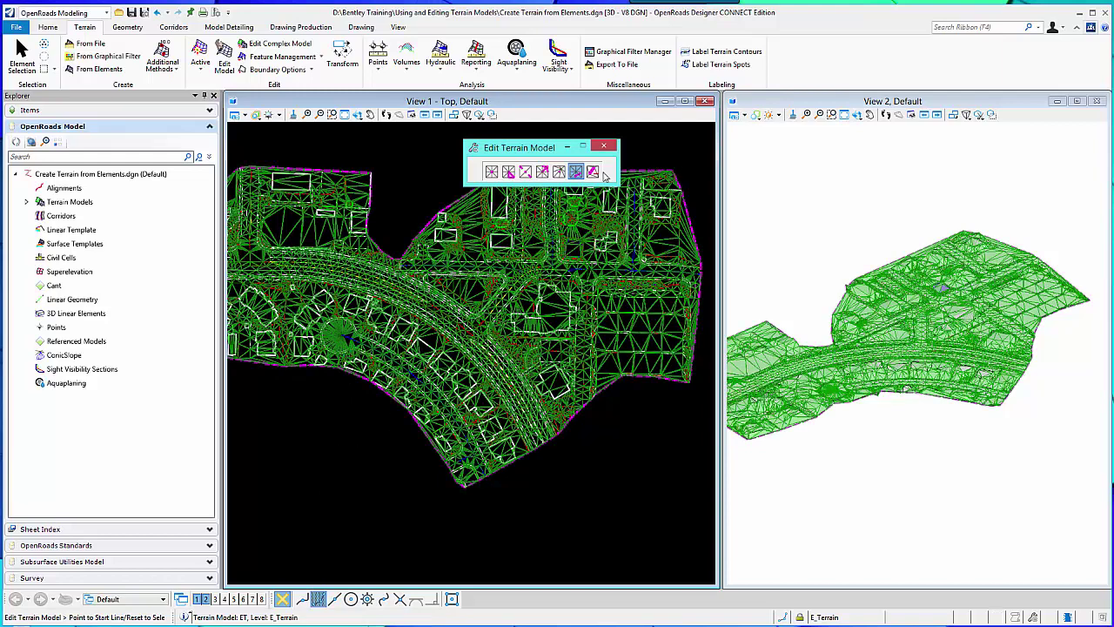
Swap four triangle edges above the curved road, ending with one long diagonal.
{"action": "left_click", "coordinate": [524, 171]}
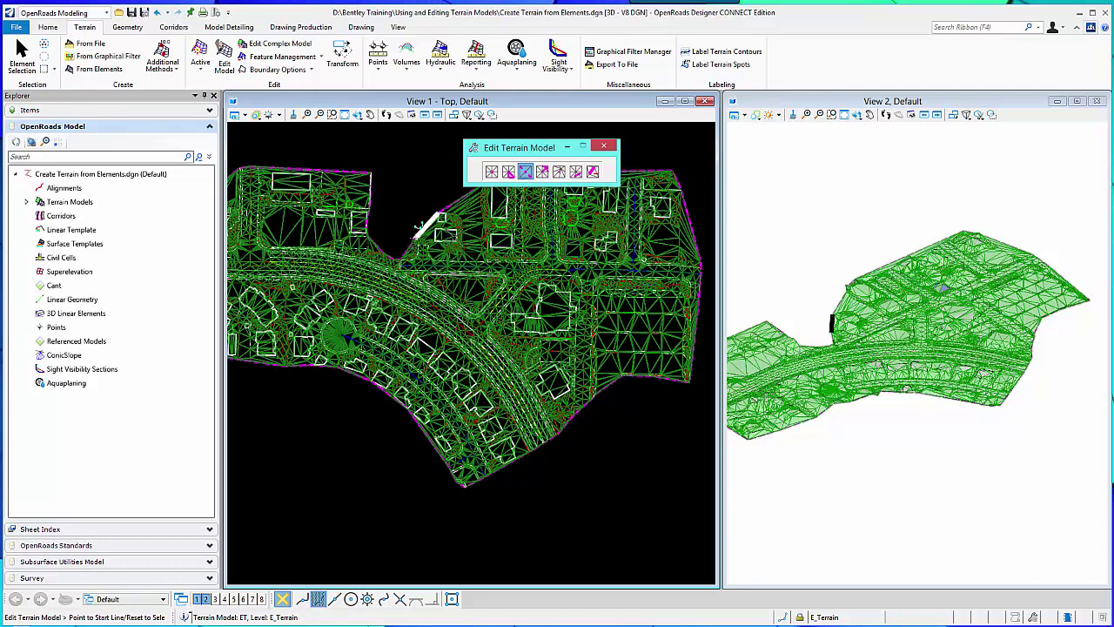
{"action": "scroll", "coordinate": [376, 245], "scroll_direction": "down", "scroll_amount": 2}
{"action": "scroll", "coordinate": [348, 233], "scroll_direction": "up", "scroll_amount": 5}
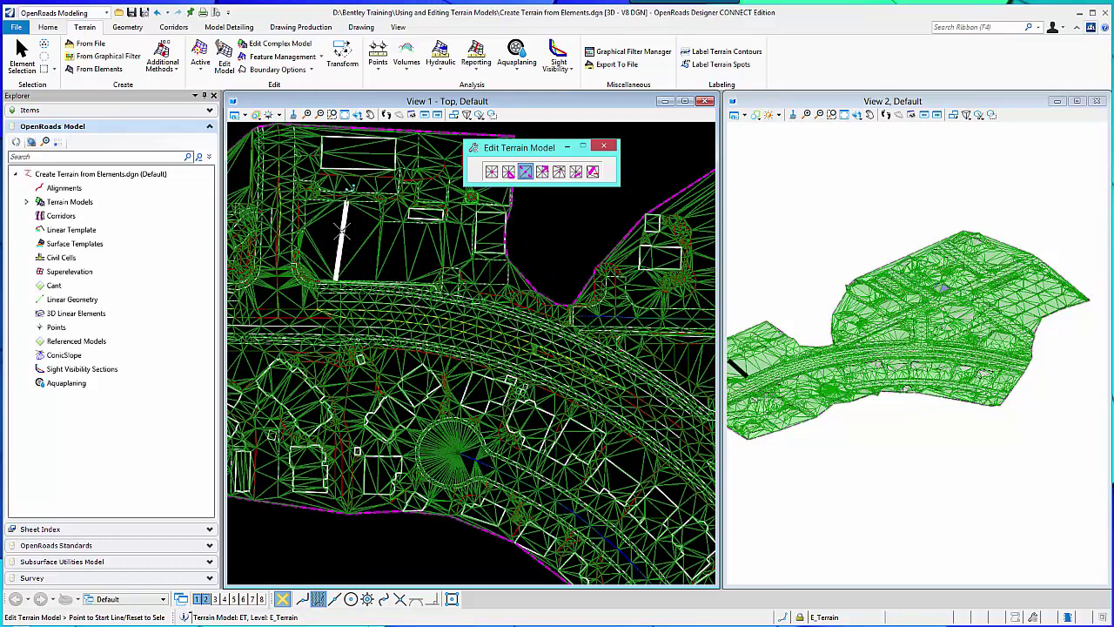
{"action": "scroll", "coordinate": [344, 230], "scroll_direction": "up", "scroll_amount": 2}
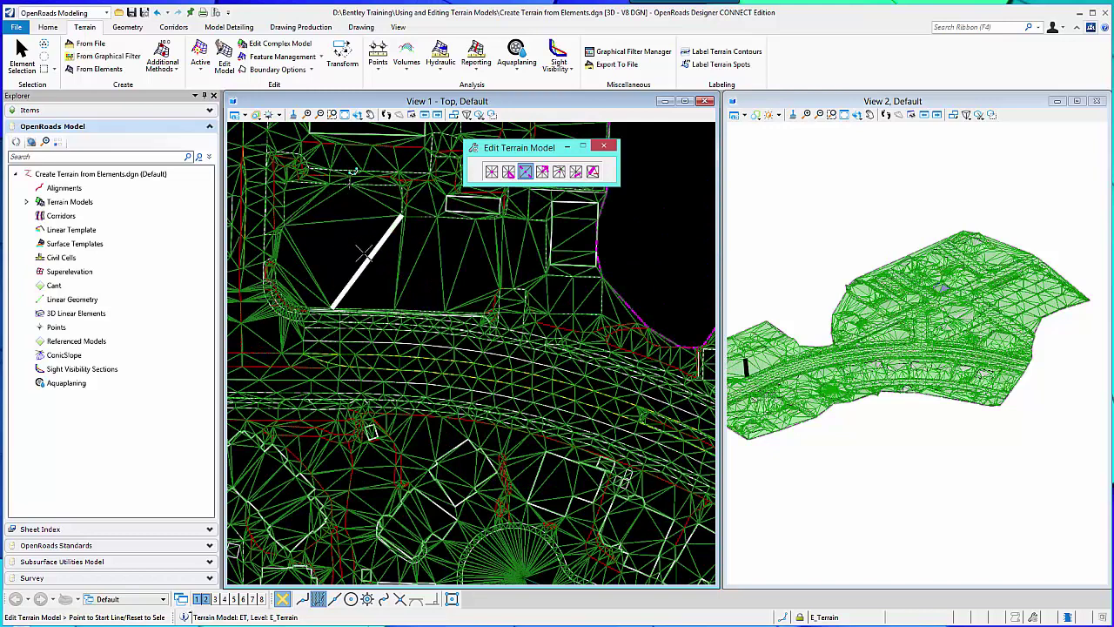
{"action": "left_click", "coordinate": [369, 256]}
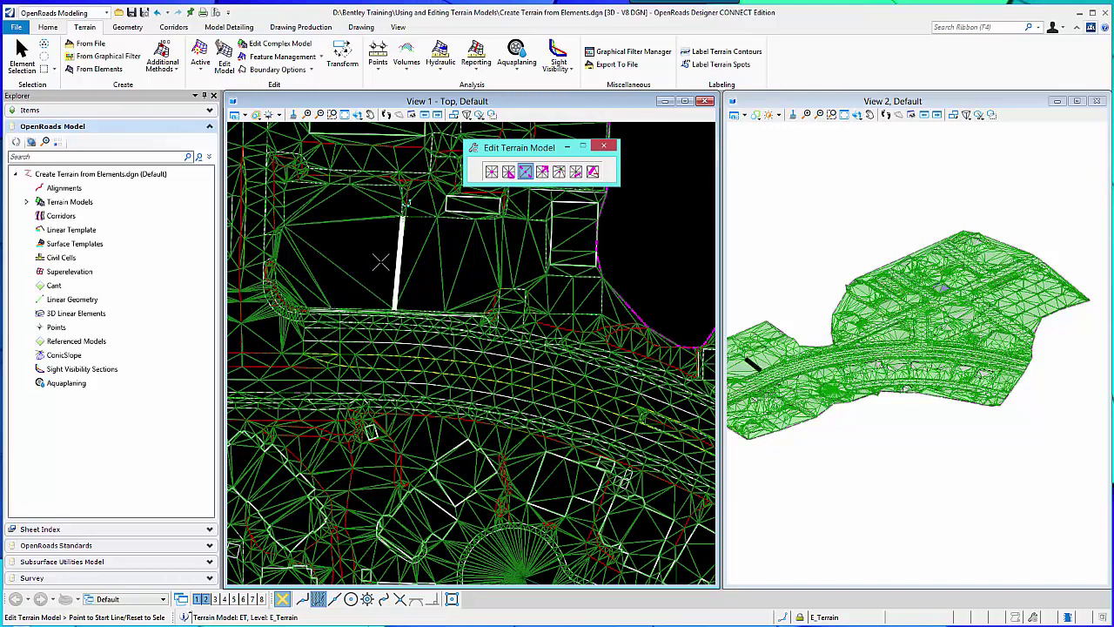
{"action": "left_click", "coordinate": [398, 261]}
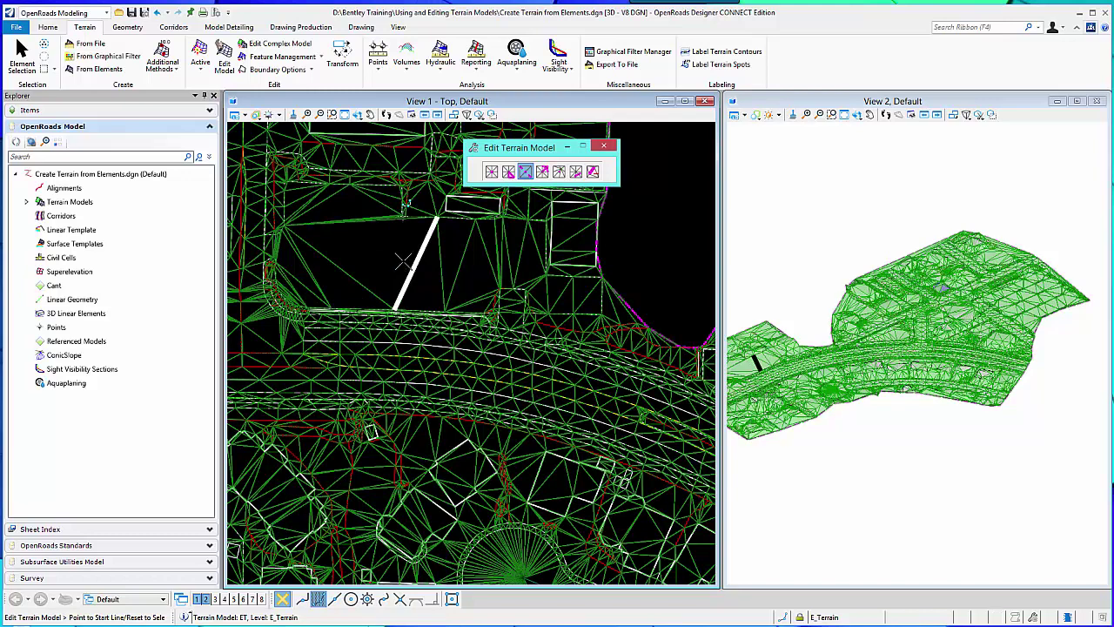
{"action": "left_click", "coordinate": [441, 257]}
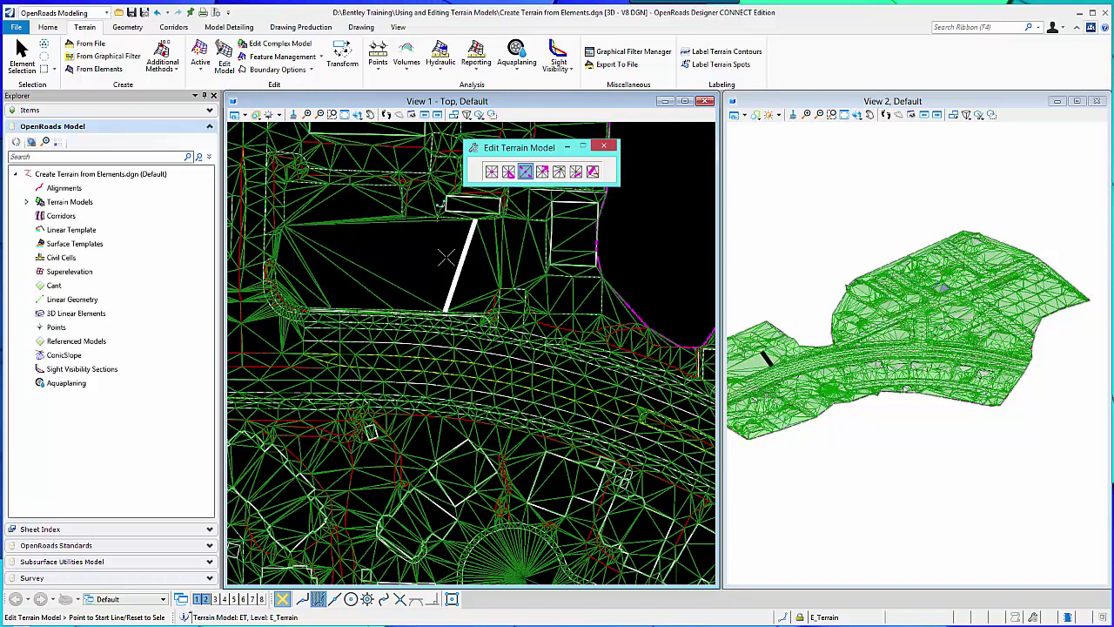
{"action": "left_click", "coordinate": [459, 255]}
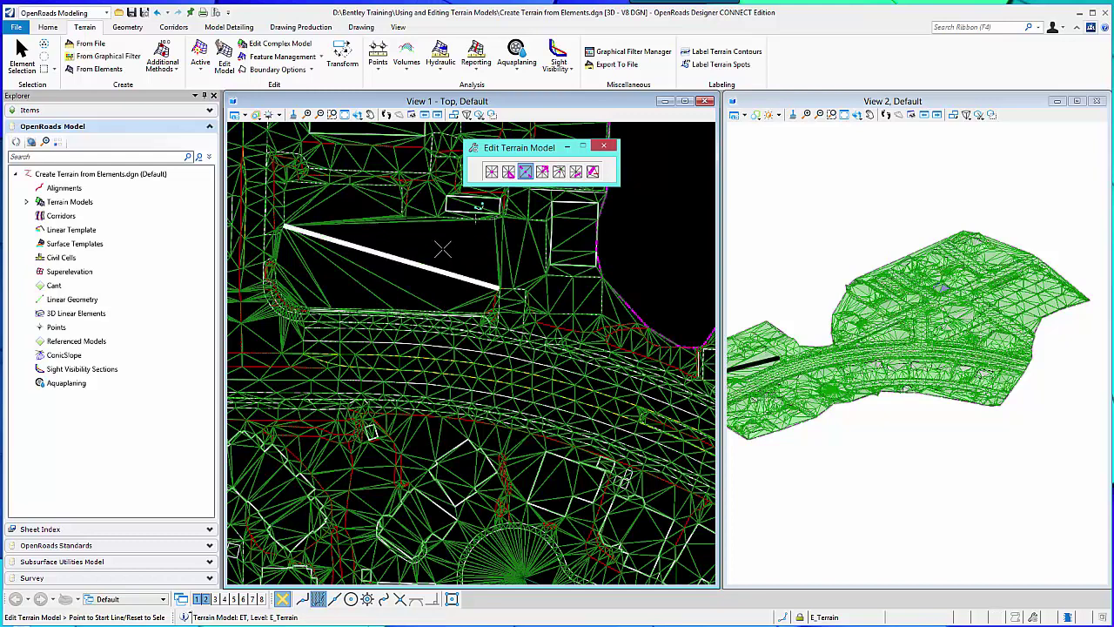
Switch from Insert Vertex to Move Vertex and relocate a vertex above the curved road.
{"action": "left_click", "coordinate": [545, 176]}
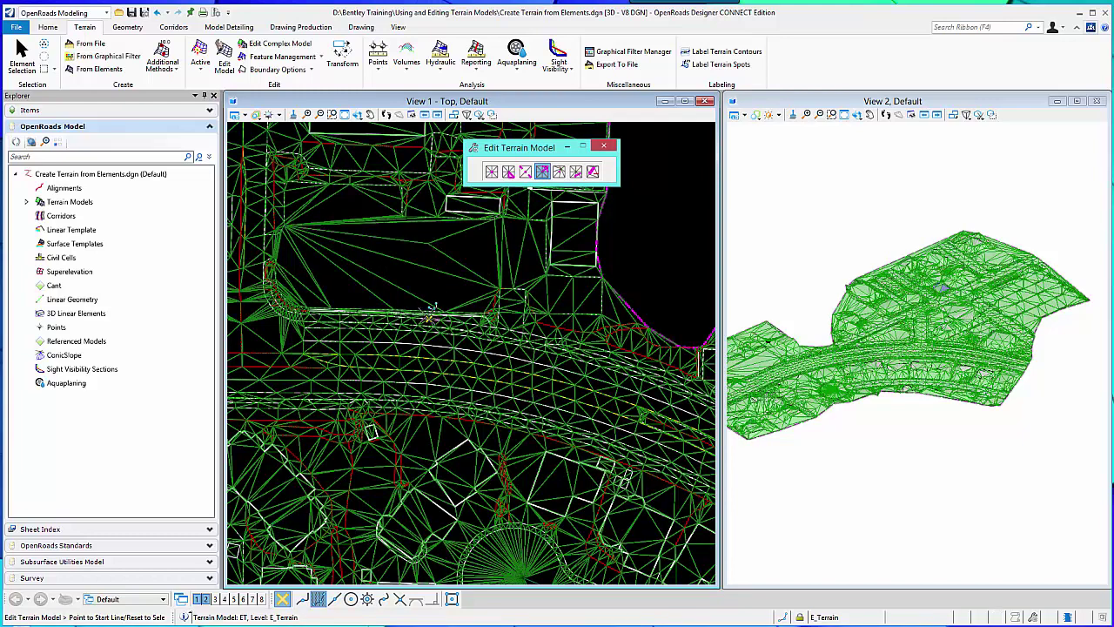
{"action": "left_click", "coordinate": [560, 173]}
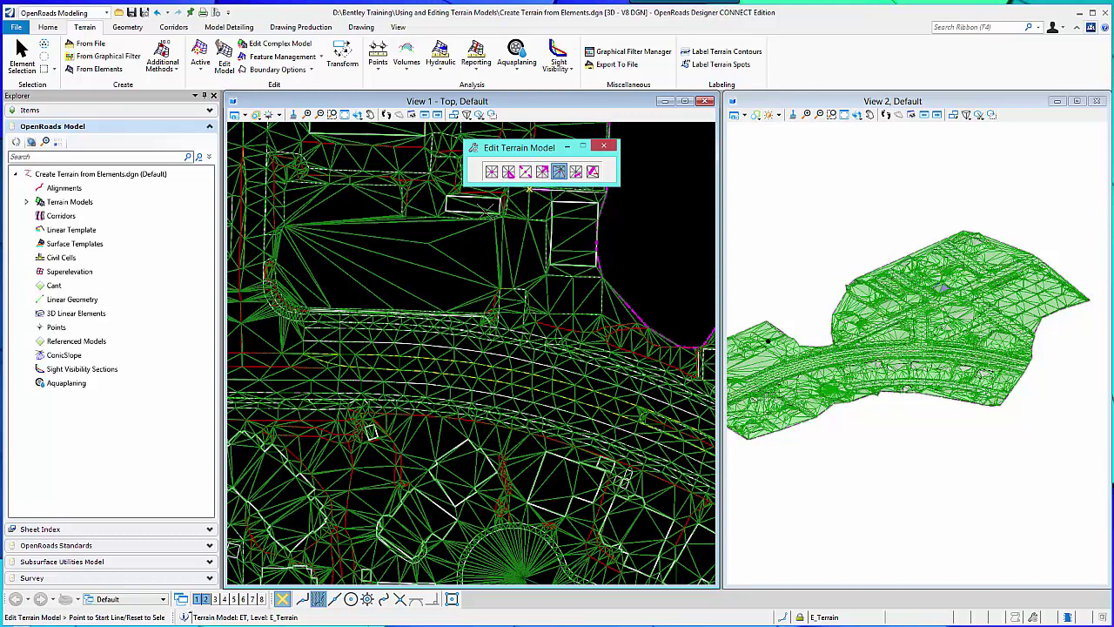
{"action": "left_click", "coordinate": [429, 242]}
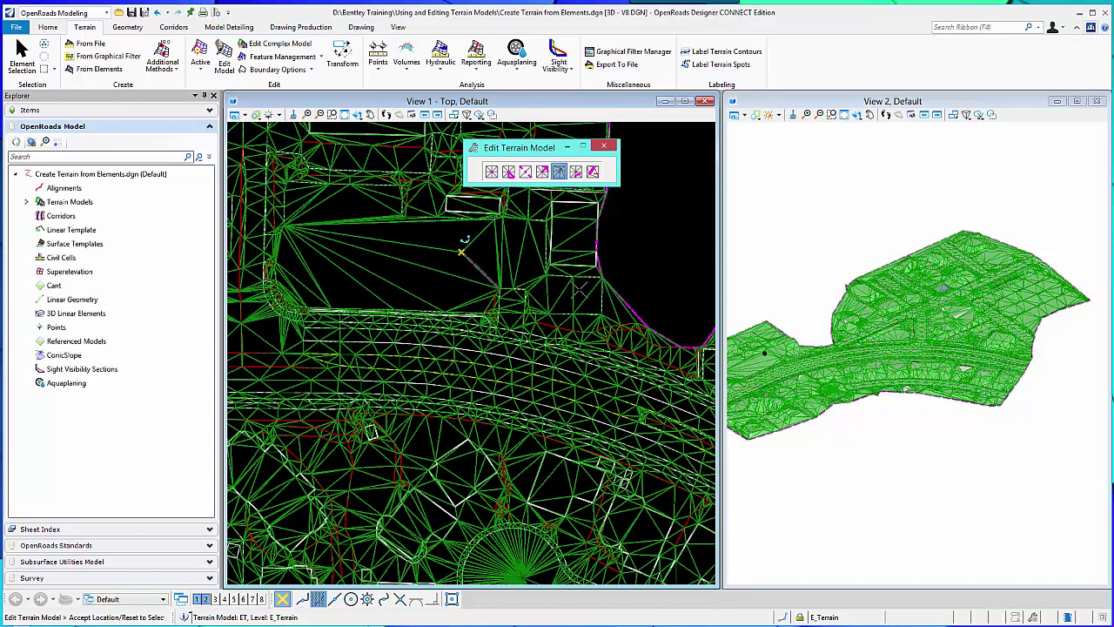
{"action": "left_click", "coordinate": [461, 252]}
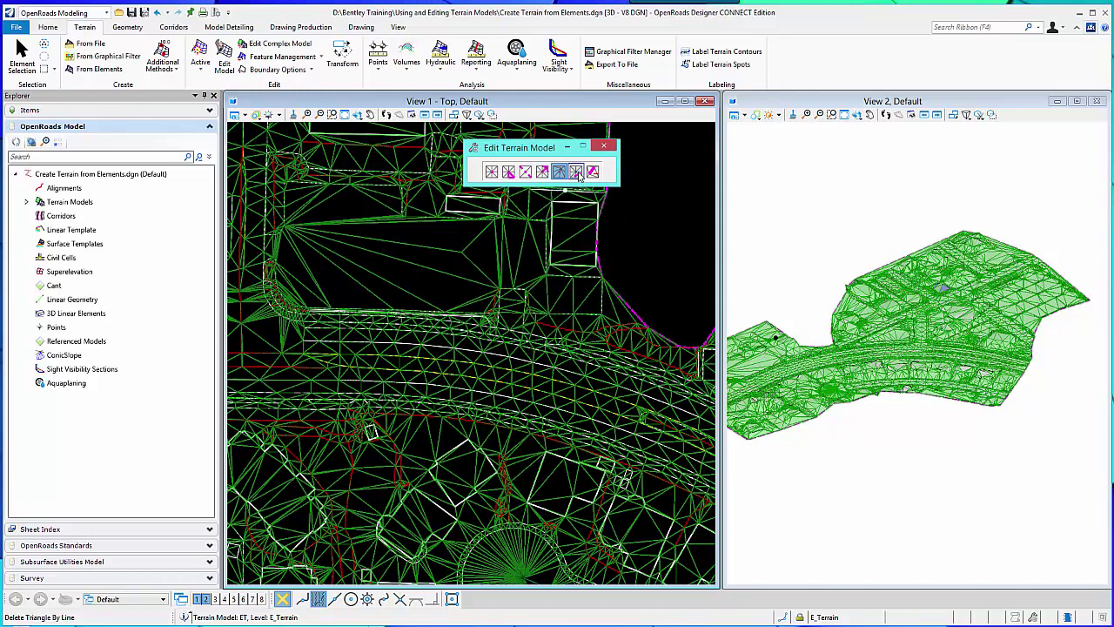
{"action": "left_click", "coordinate": [526, 173]}
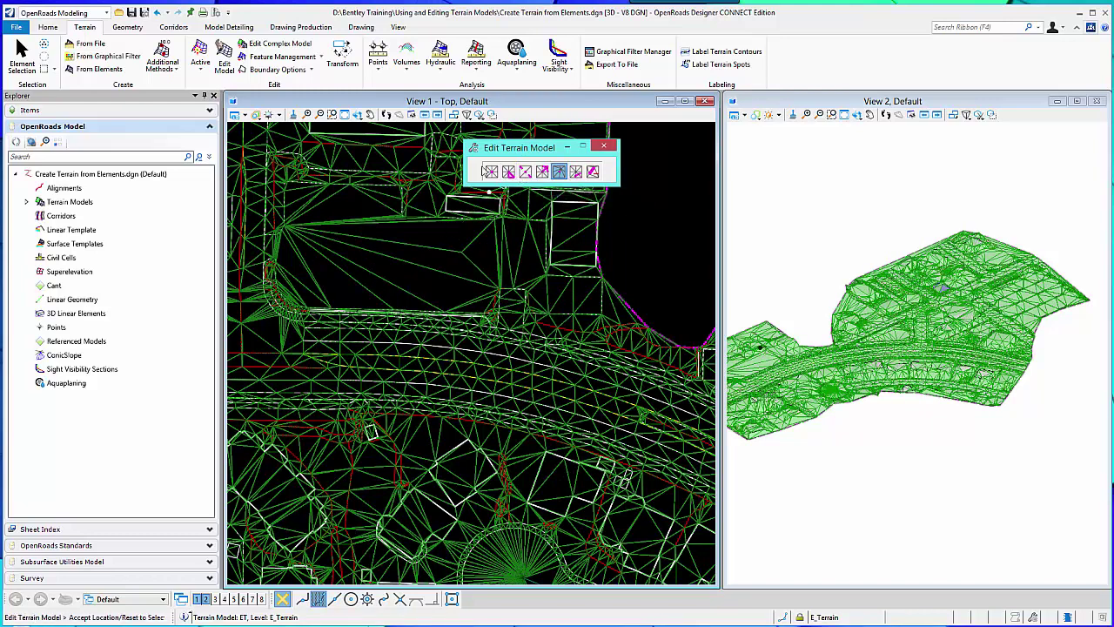